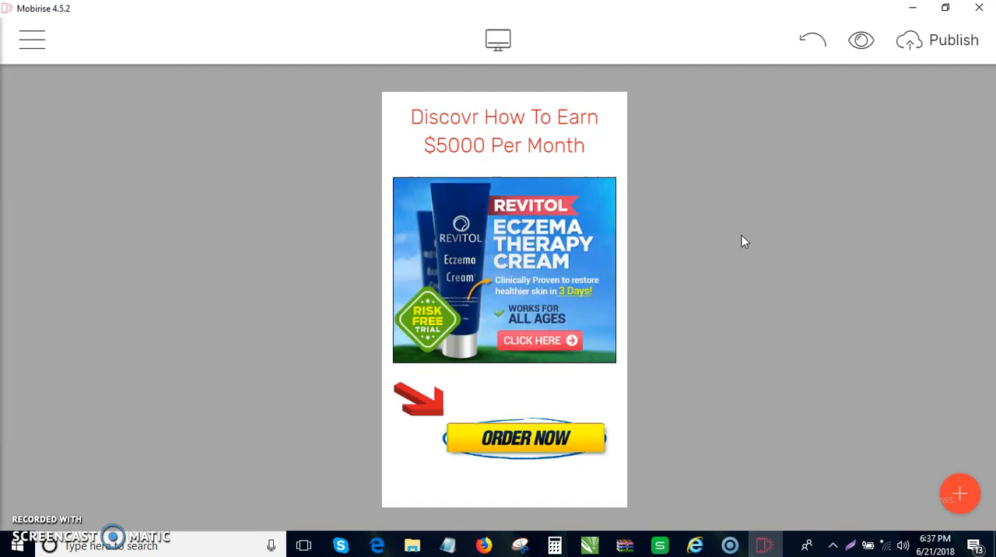
click(912, 8)
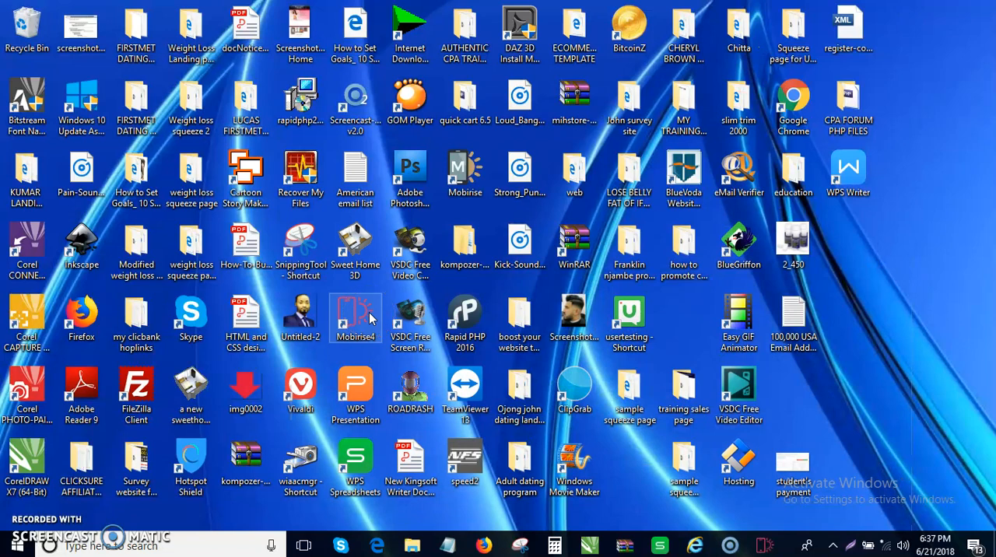
click(761, 547)
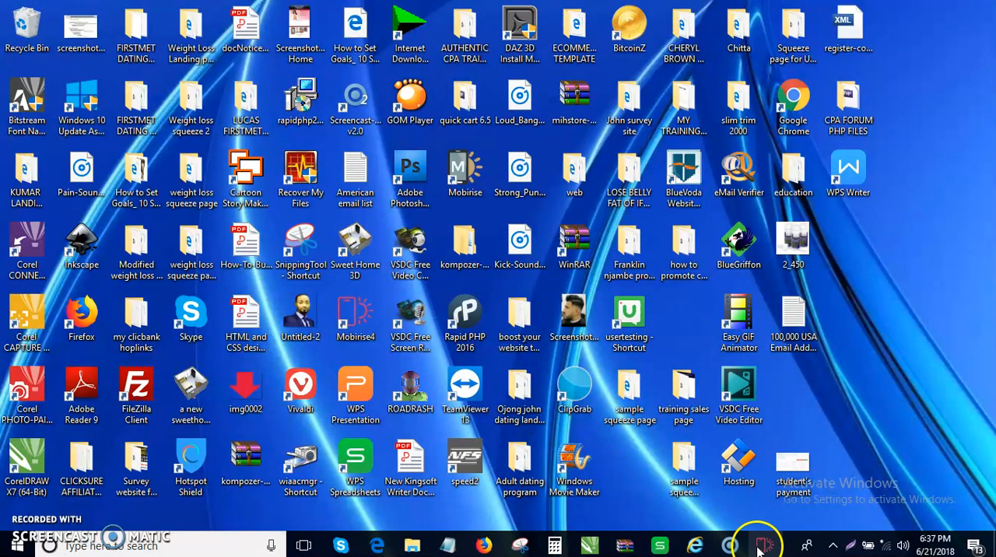
click(758, 547)
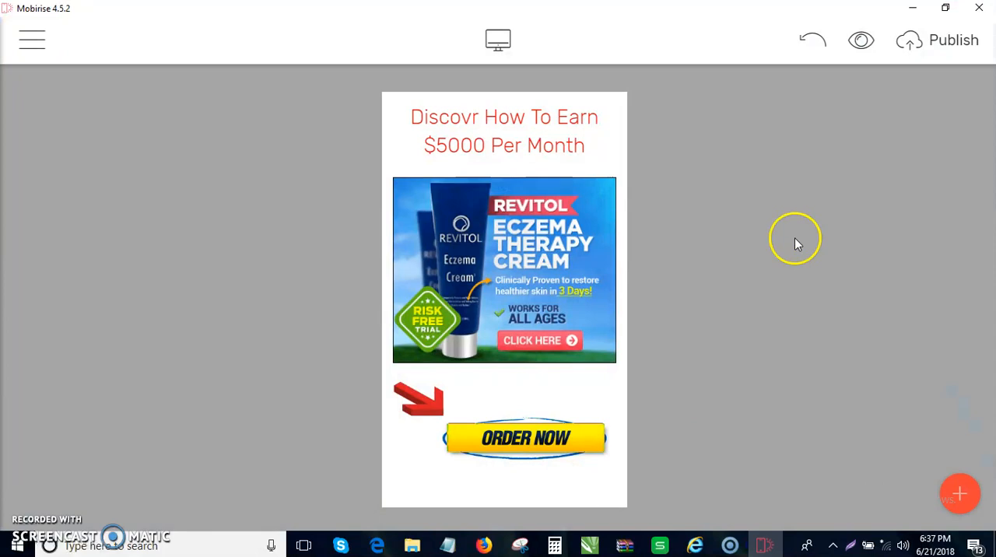
- Start a new site and name it "making money landing page"
click(69, 37)
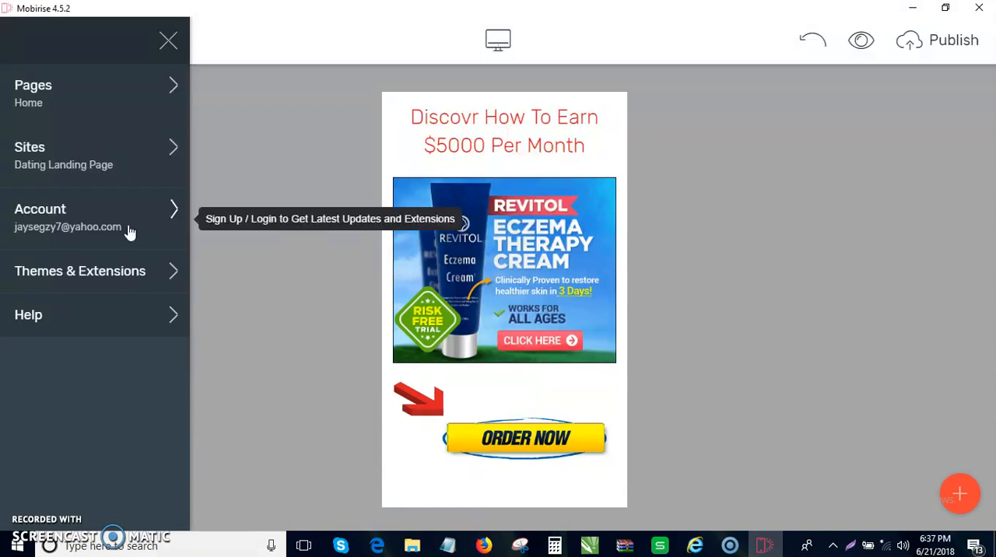
click(141, 175)
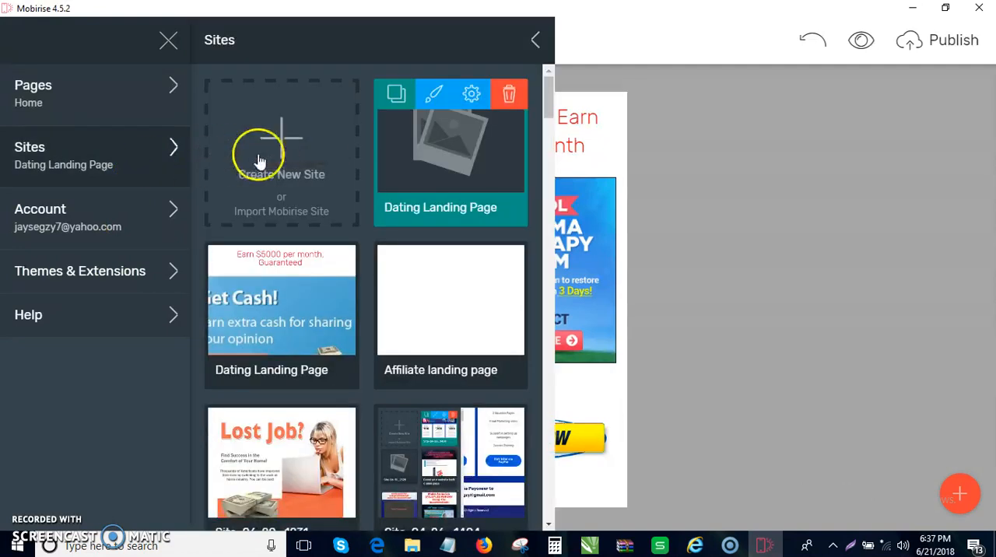
click(278, 175)
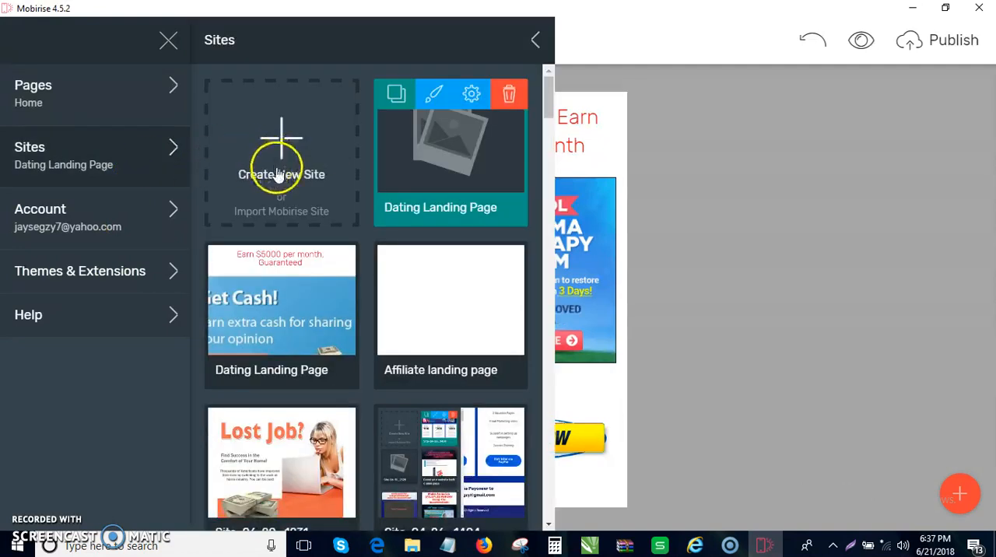
click(281, 177)
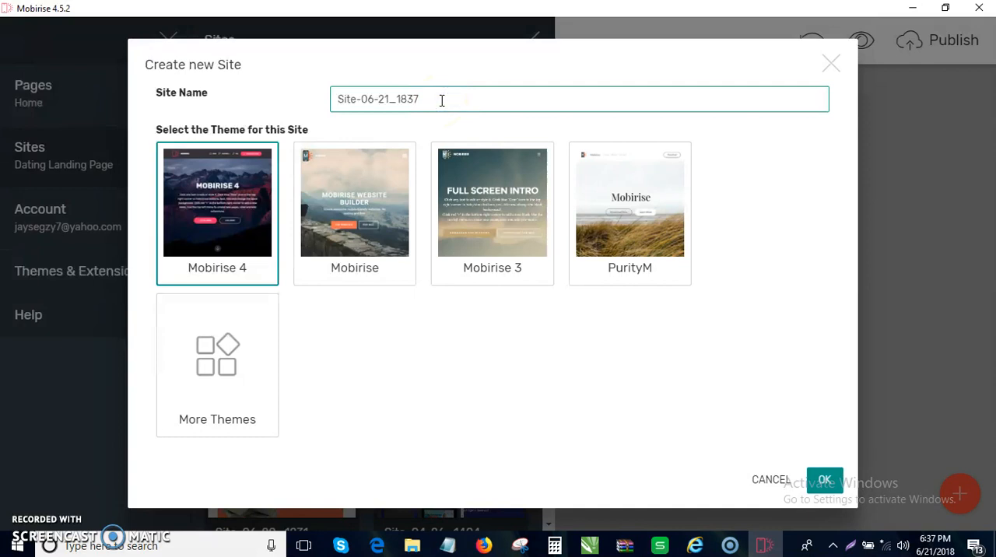
key(BackSpace)
key(BackSpace)
key(BackSpace)
key(BackSpace)
key(BackSpace)
key(BackSpace)
key(BackSpace)
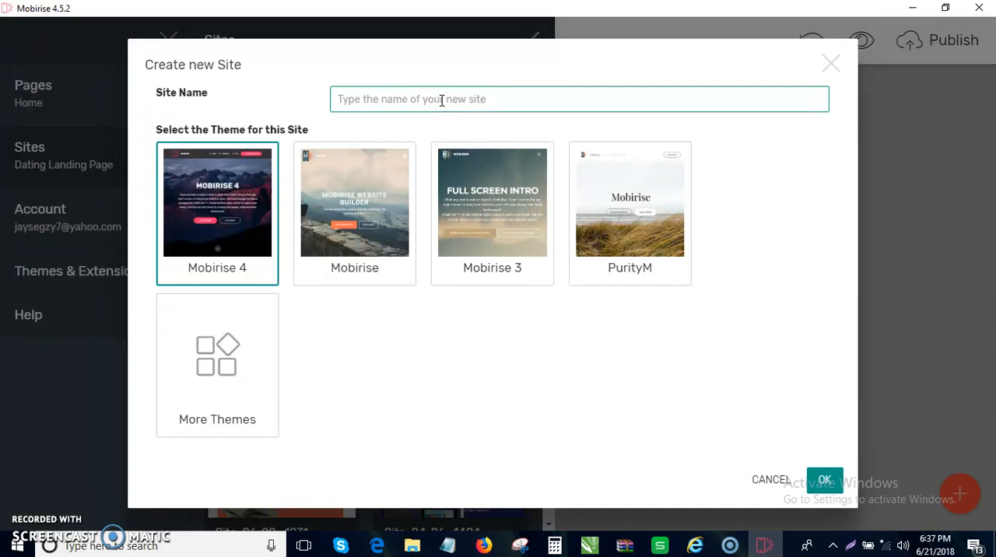
text(making money landing)
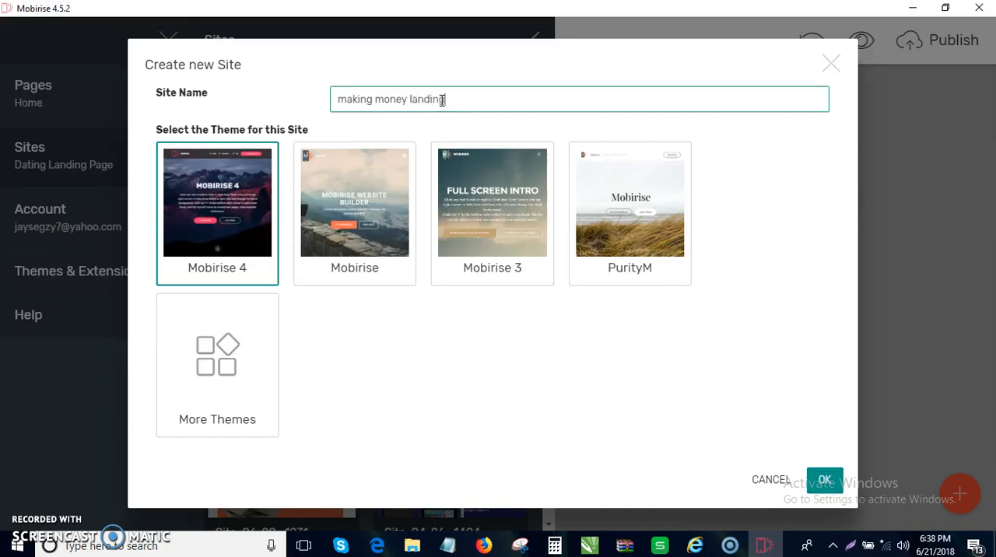
text(page)
mouse_move(476, 98)
mouse_down()
mouse_move(404, 99)
mouse_move(485, 102)
mouse_up()
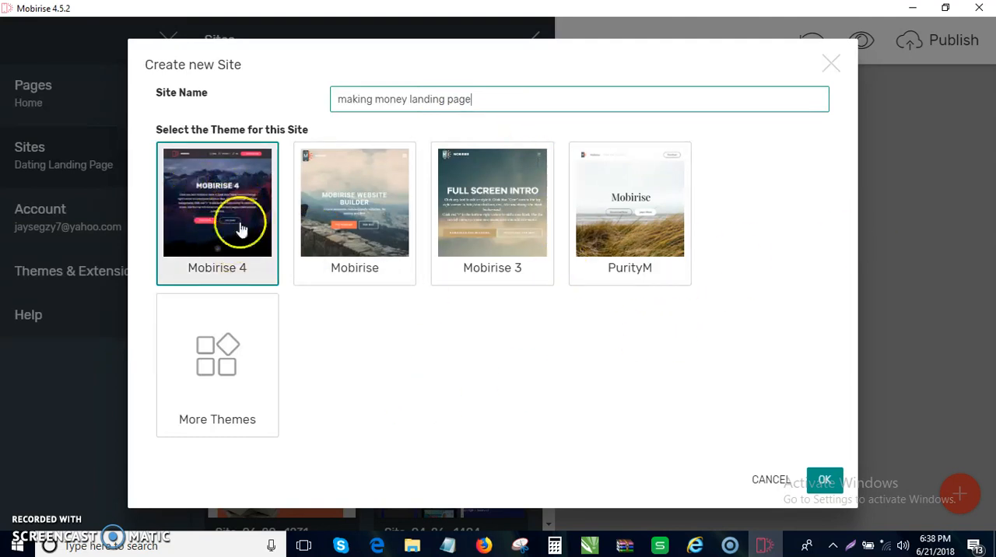
- Choose the Mobirise 4 theme for the new site and create it
click(381, 218)
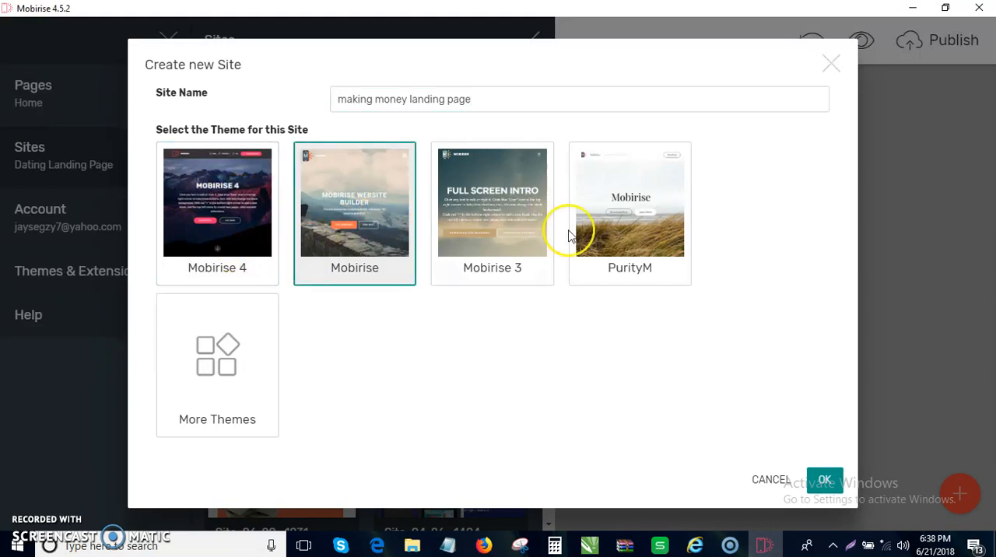
click(570, 233)
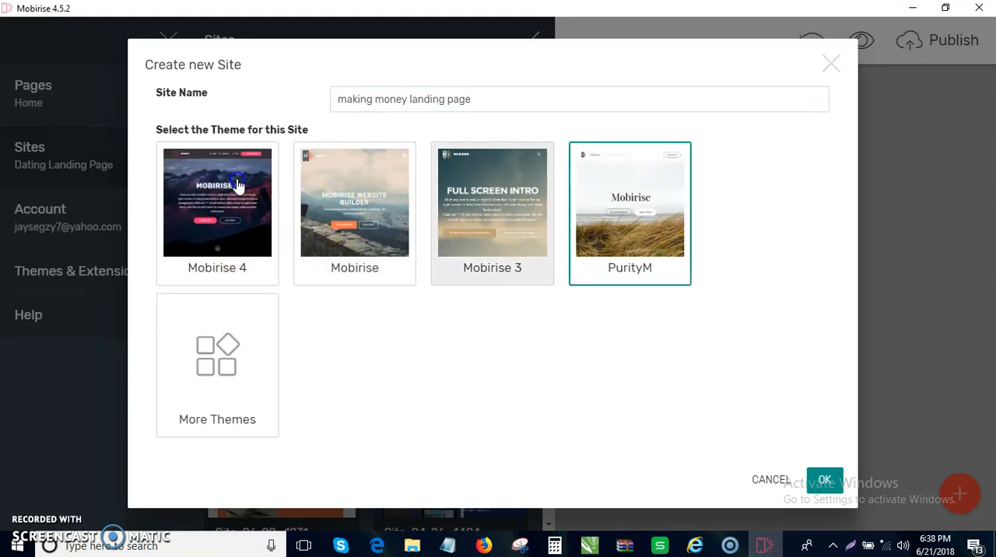
click(256, 204)
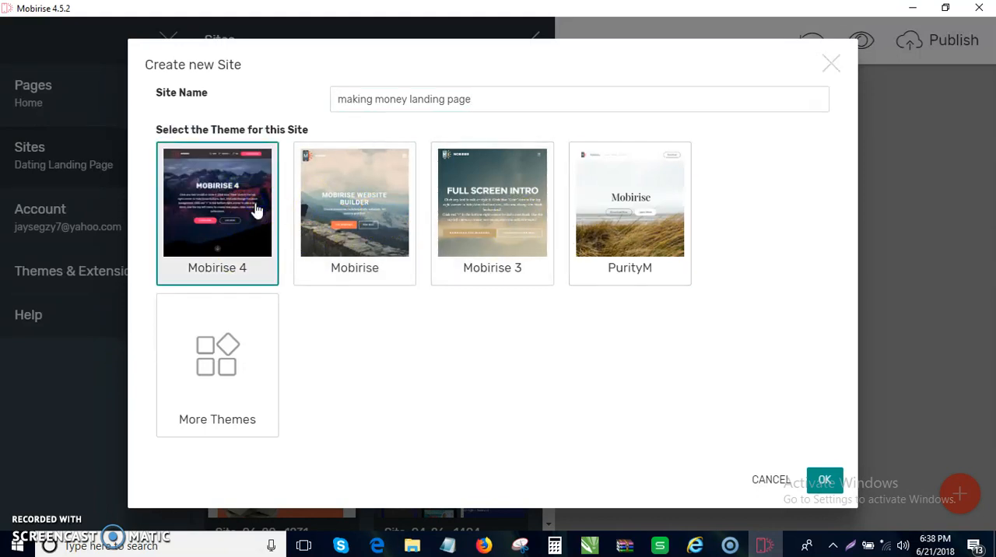
click(824, 479)
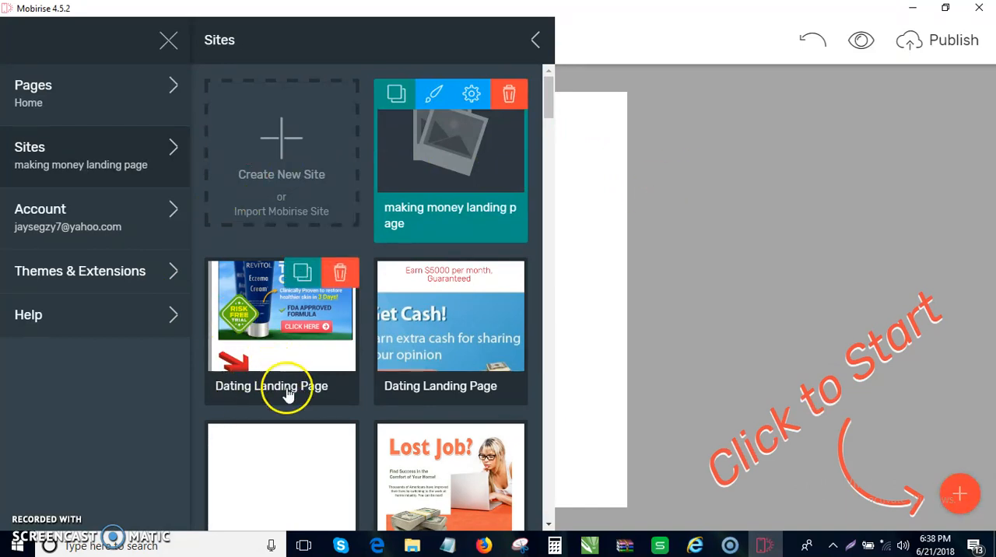
- Close the site menu and switch the blank page to desktop view
click(178, 46)
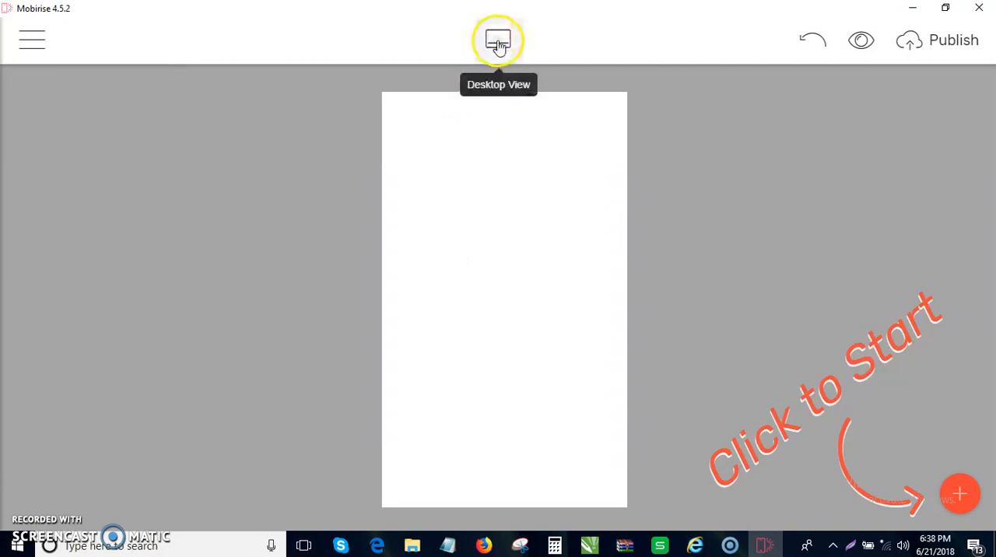
click(498, 42)
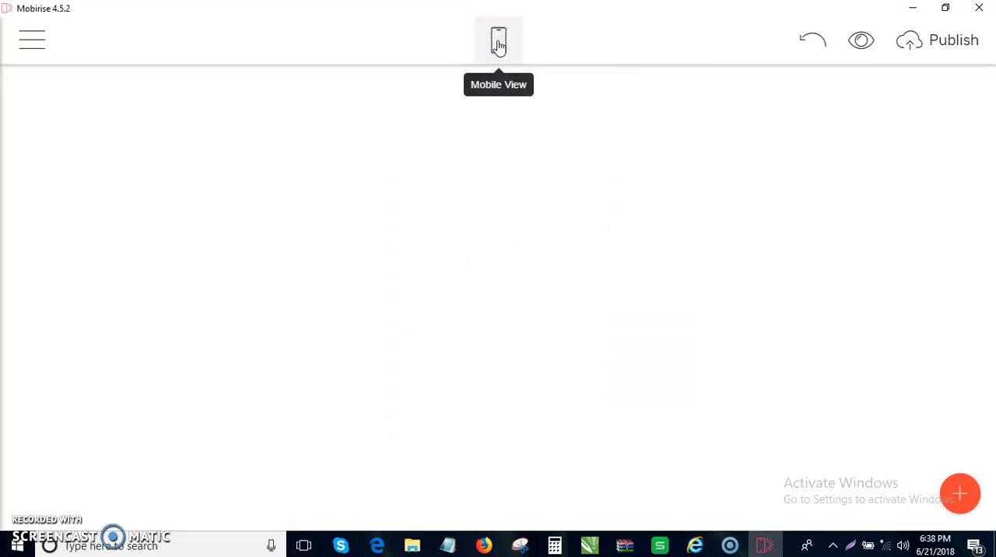
click(499, 43)
click(499, 44)
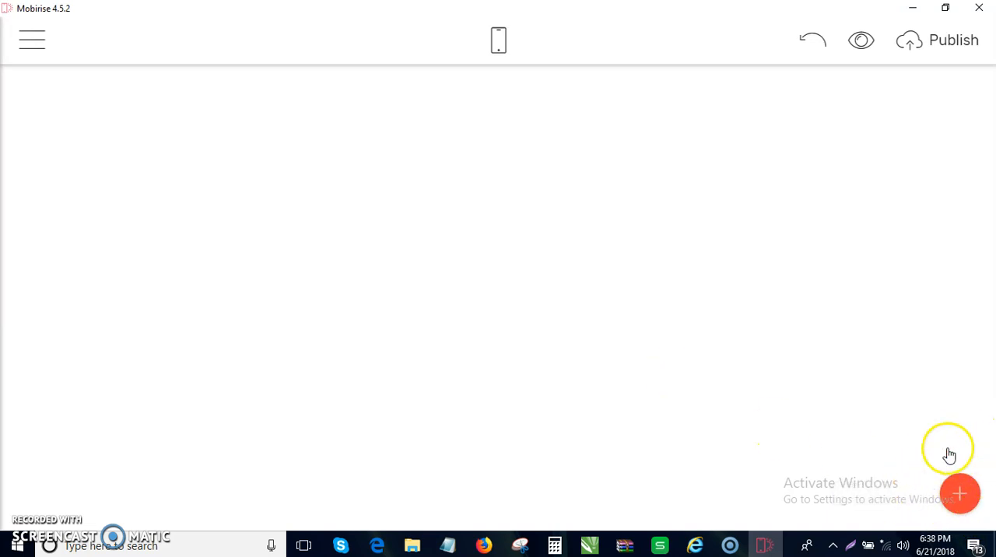
- Add the Article Header block with the mountain background image to the blank page
click(962, 496)
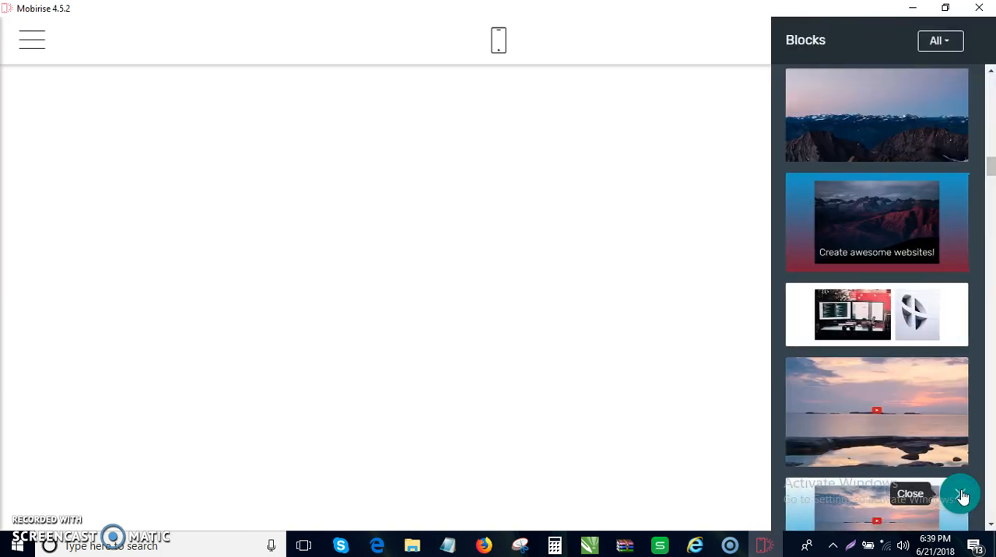
click(962, 496)
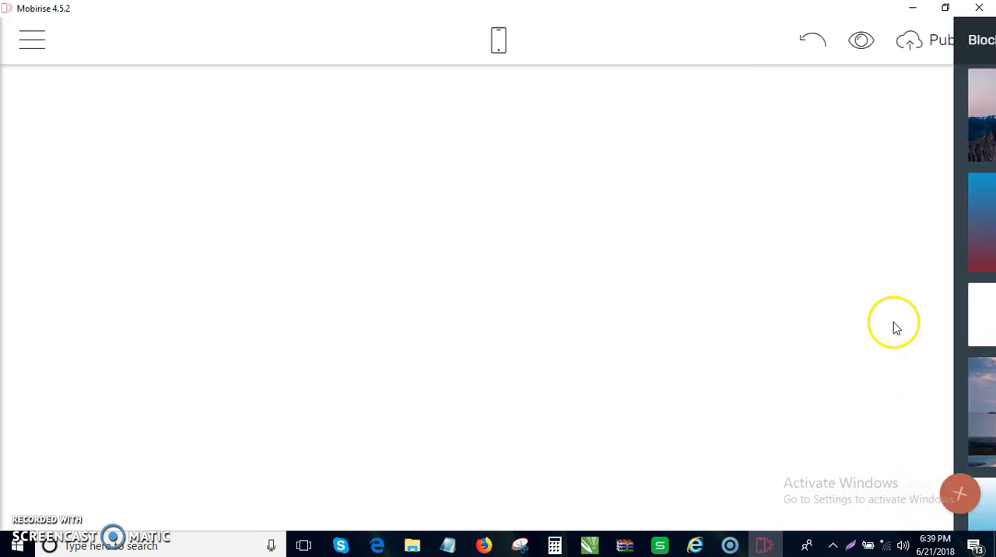
click(959, 495)
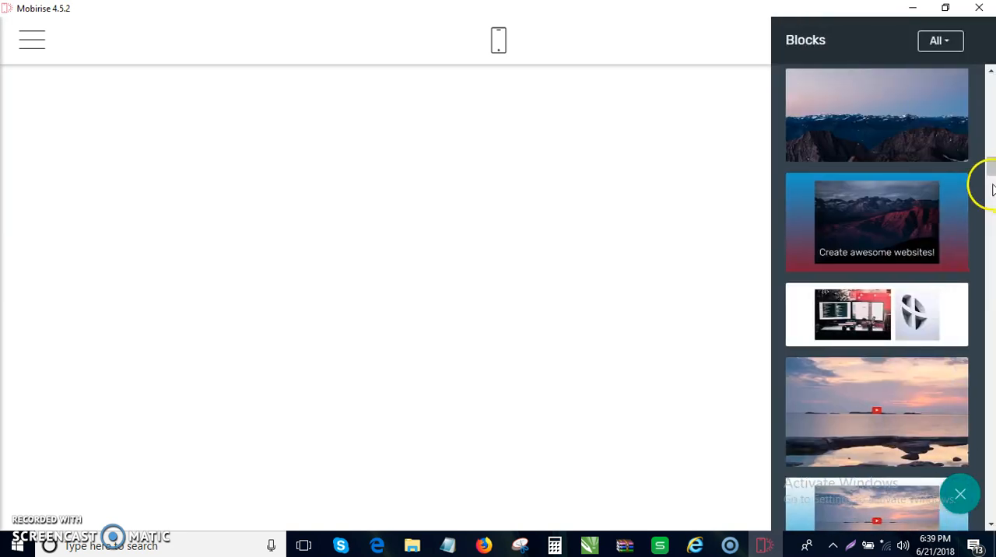
drag(992, 176, 990, 207)
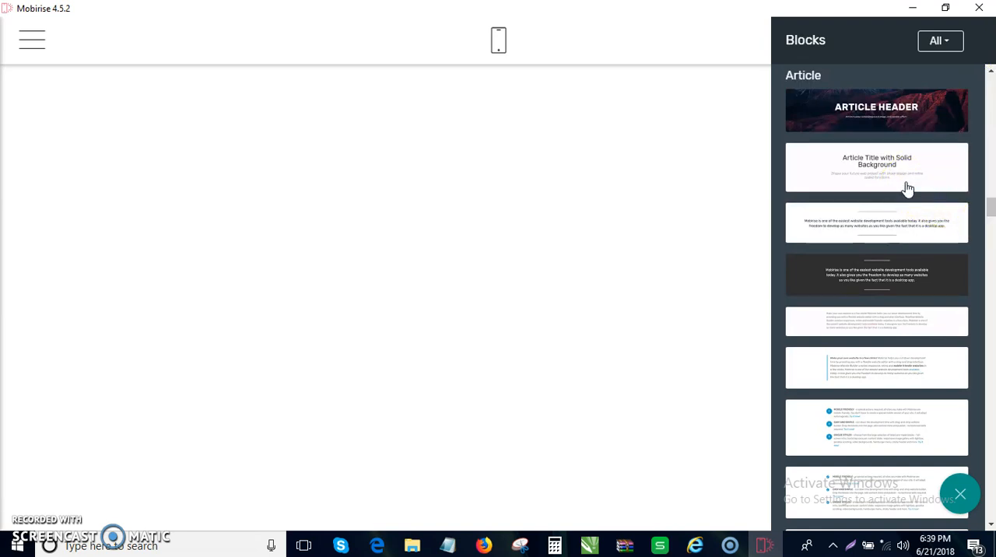
drag(911, 93, 552, 116)
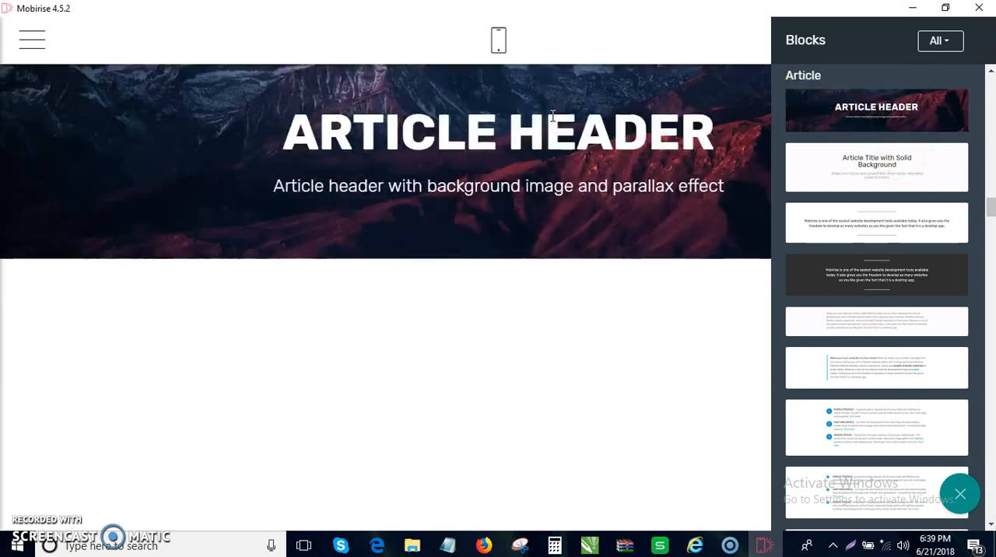
- Turn off the subtitle in the article header block's settings
click(708, 131)
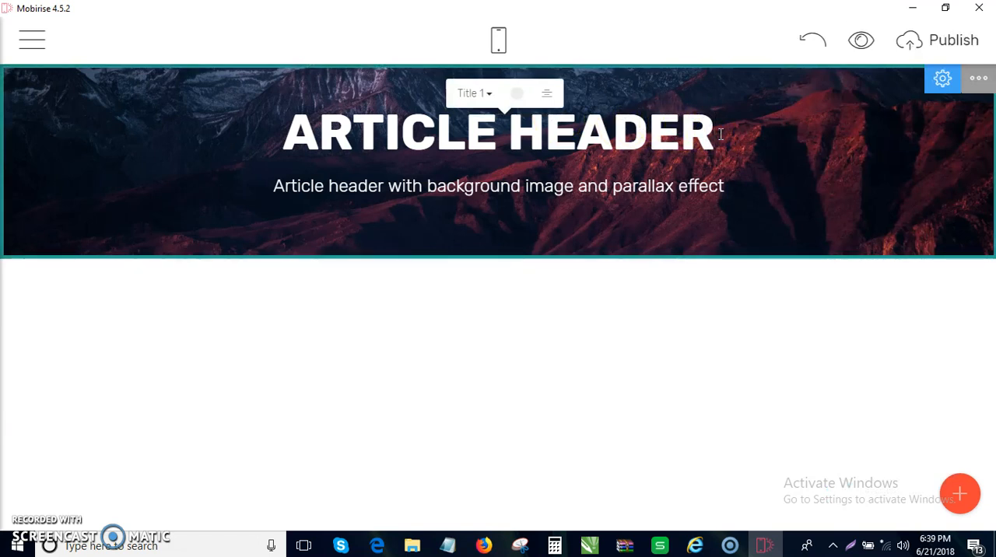
click(714, 181)
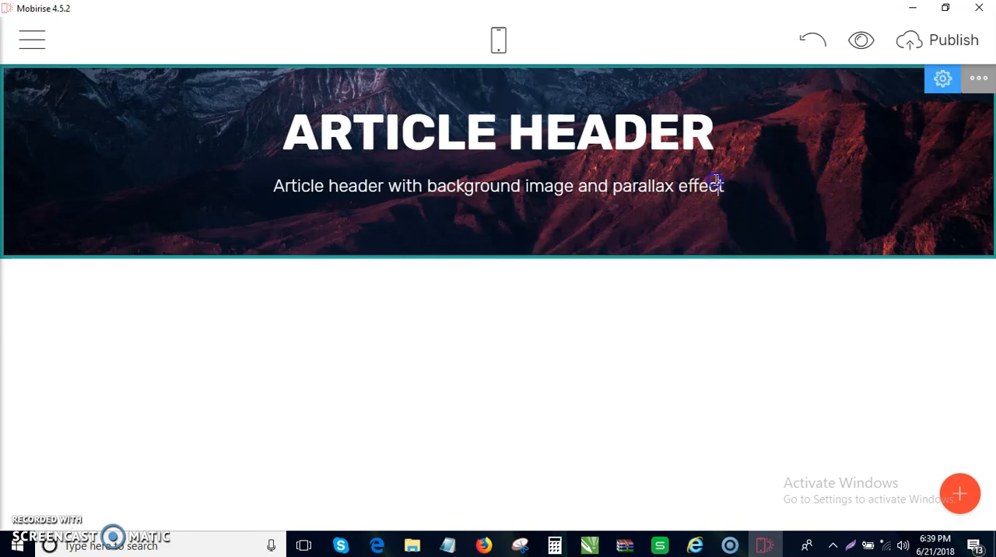
click(947, 79)
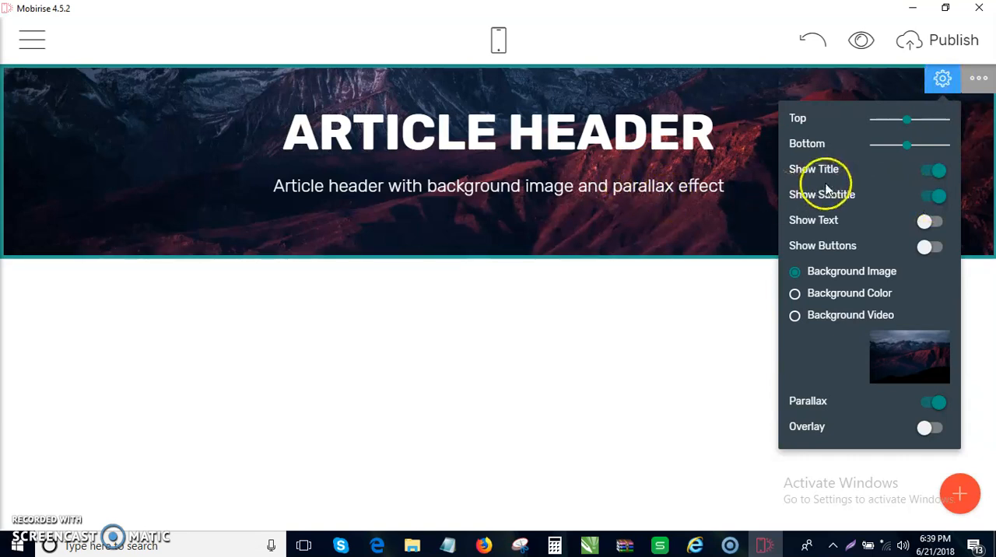
click(929, 200)
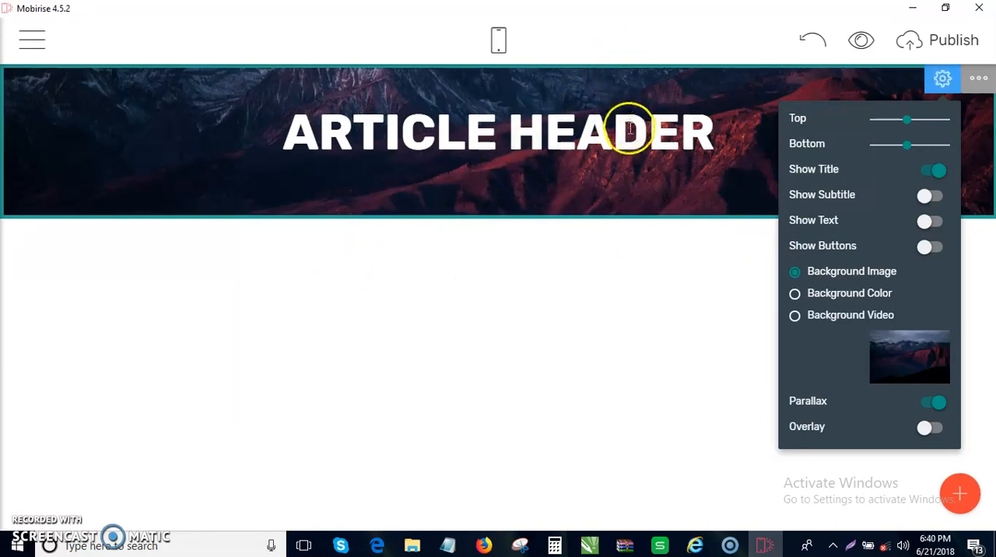
- Reduce the header block's bottom and top spacing to make the banner slimmer, and close its settings
drag(906, 145, 867, 143)
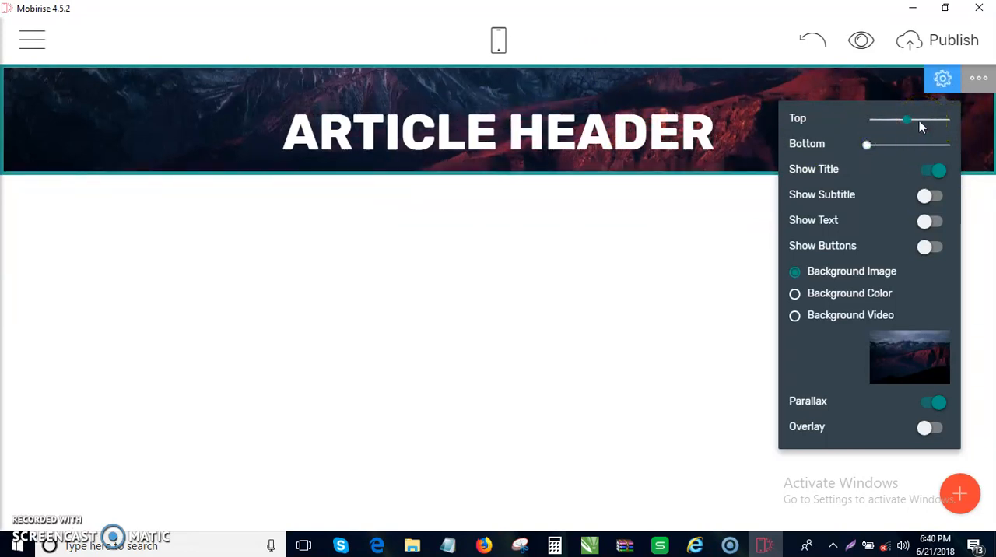
mouse_move(906, 118)
mouse_down()
mouse_move(876, 119)
mouse_move(868, 145)
mouse_move(880, 145)
mouse_move(887, 120)
mouse_up()
click(631, 265)
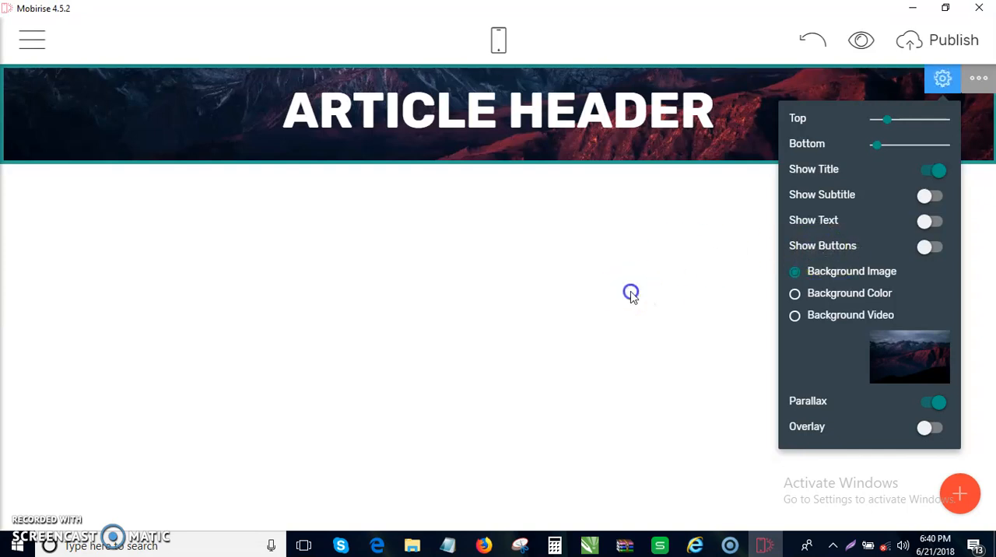
triple_click(631, 291)
click(941, 78)
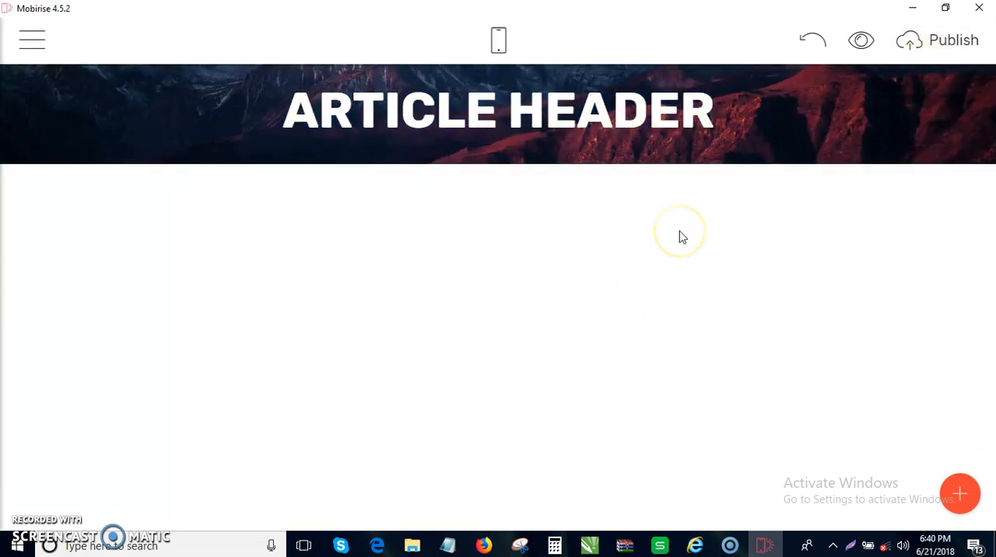
- Replace the article header's title text with "How To Cure Eczema In 3days"
click(709, 113)
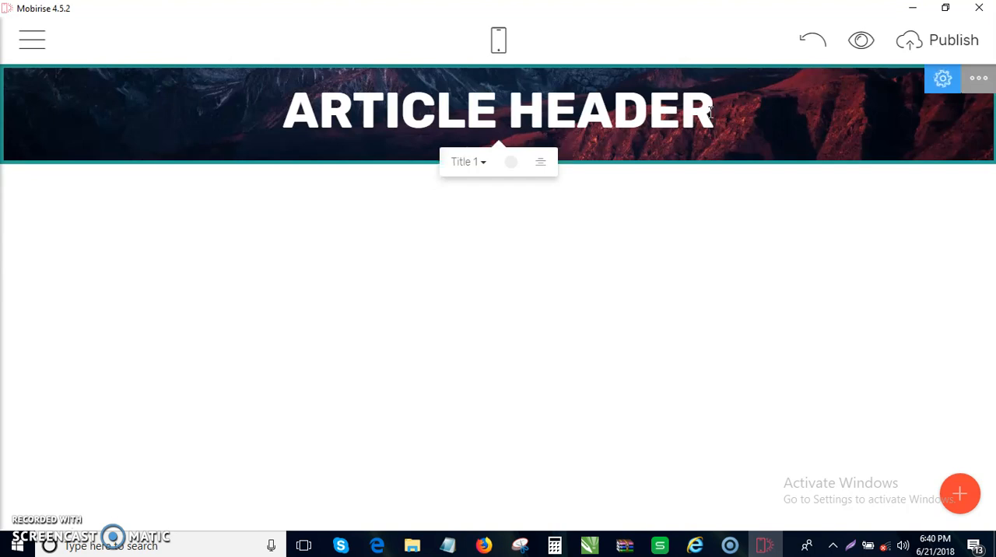
triple_click(709, 113)
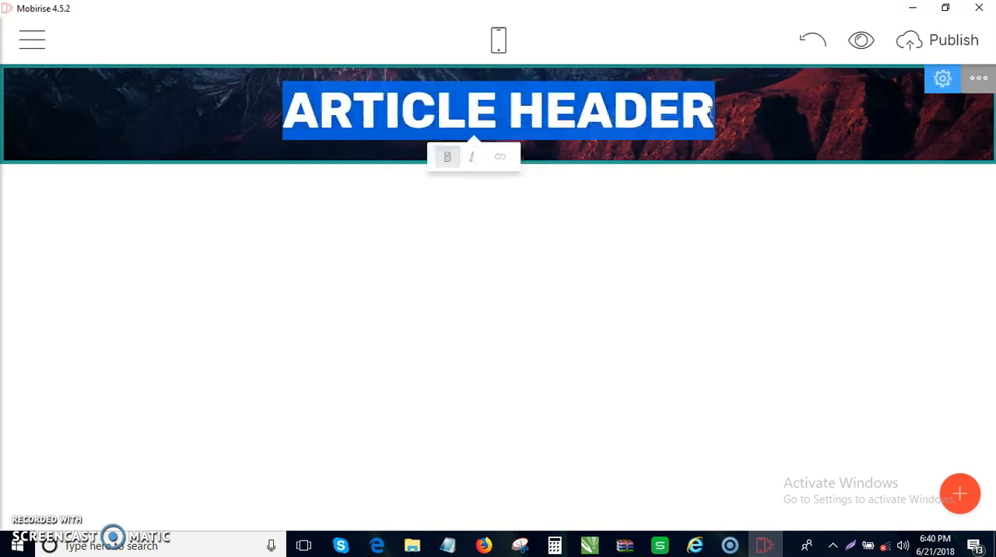
click(710, 113)
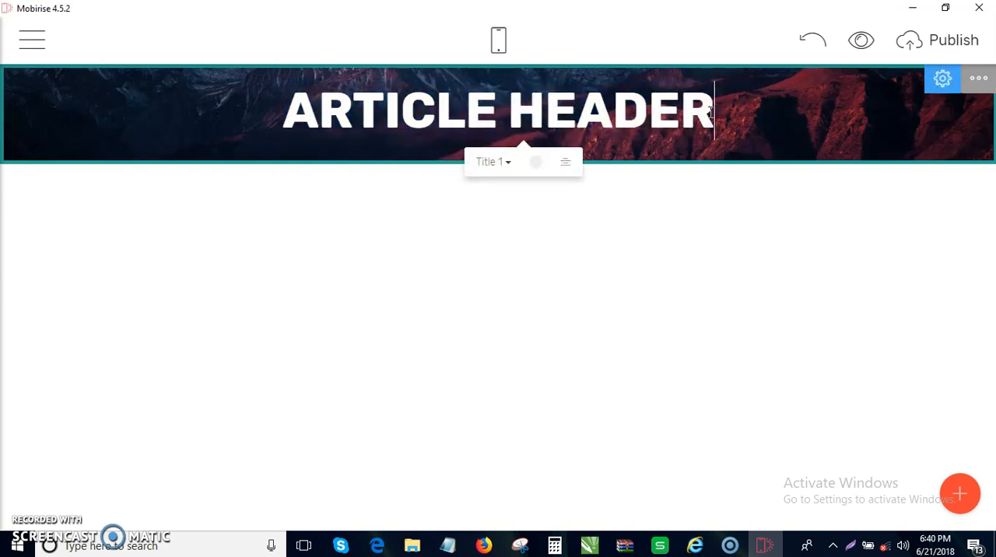
triple_click(709, 113)
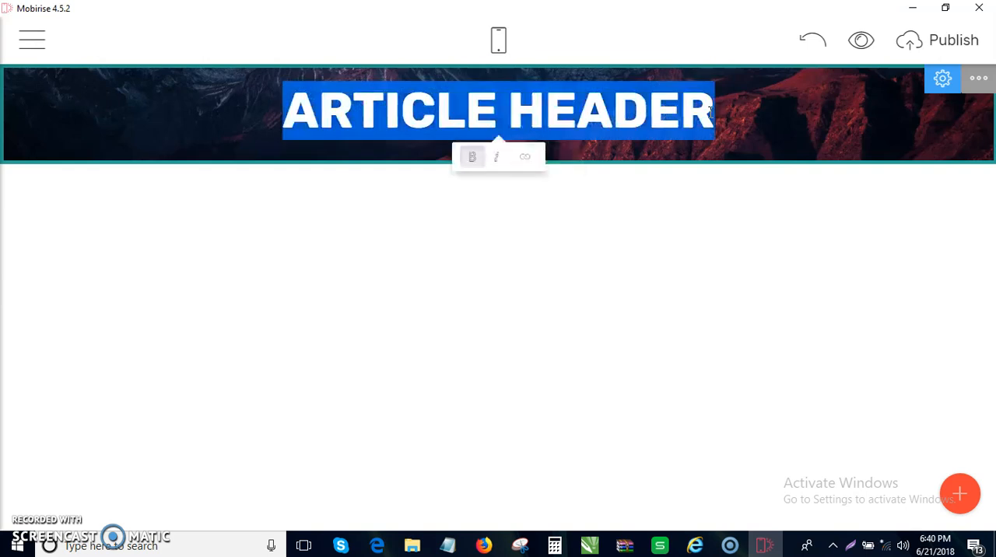
text(How tyo)
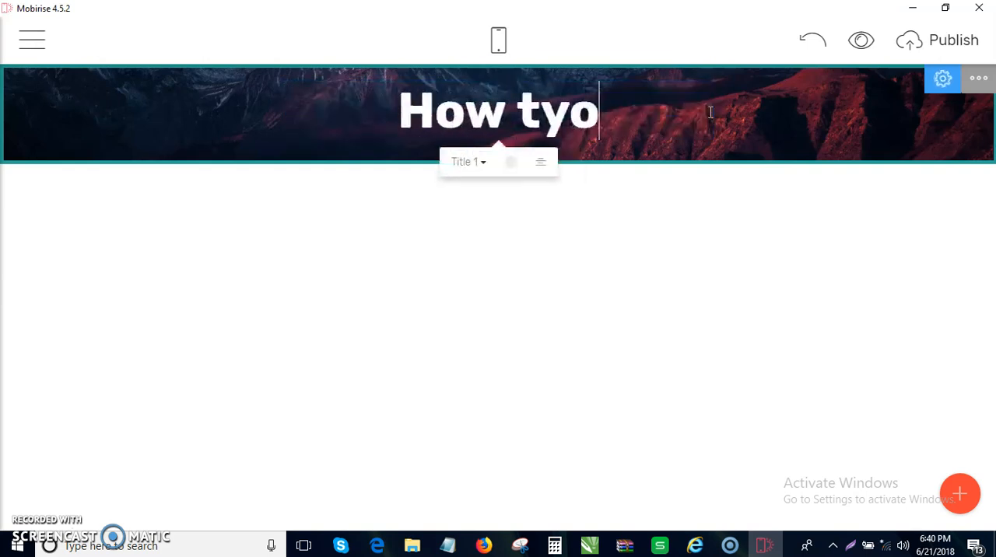
key(BackSpace)
key(BackSpace)
text(p)
key(BackSpace)
text(o cu)
key(BackSpace)
key(BackSpace)
key(BackSpace)
key(BackSpace)
key(BackSpace)
key(BackSpace)
text(To )
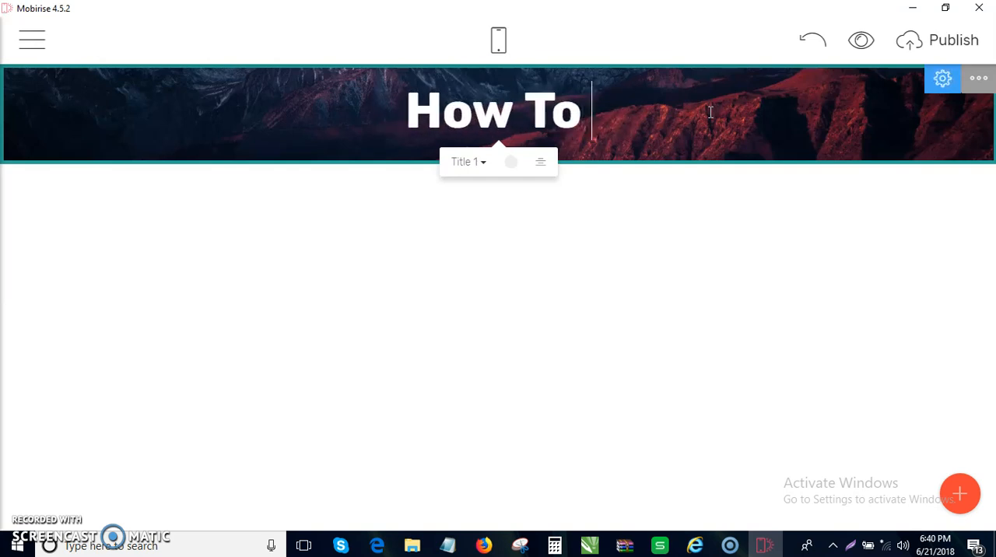
text(Cure Eczde)
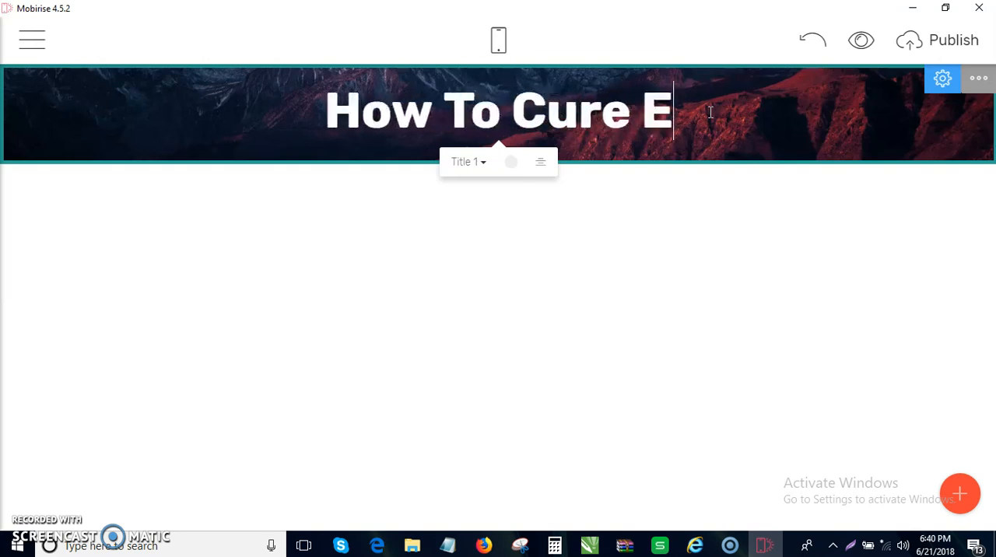
key(BackSpace)
key(BackSpace)
text(ema)
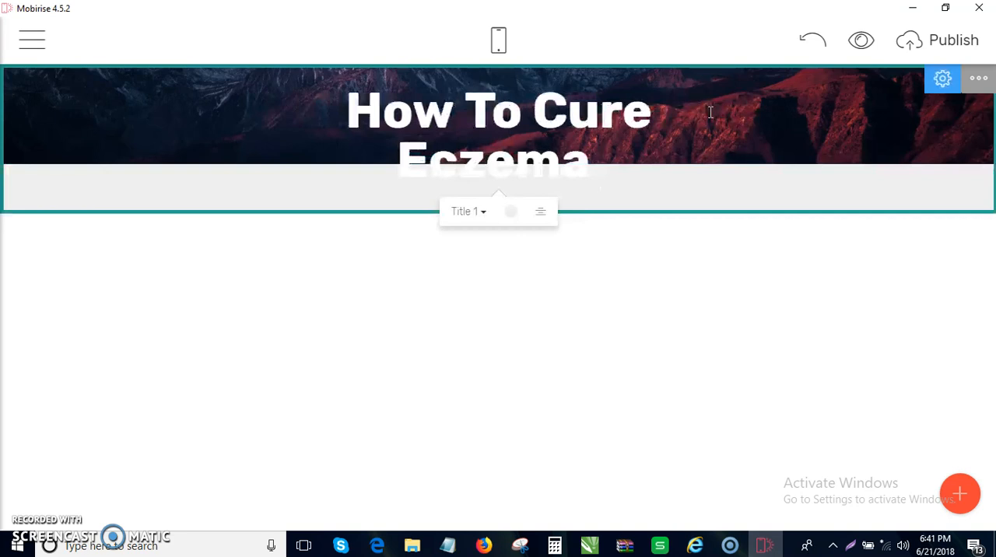
text( In 3)
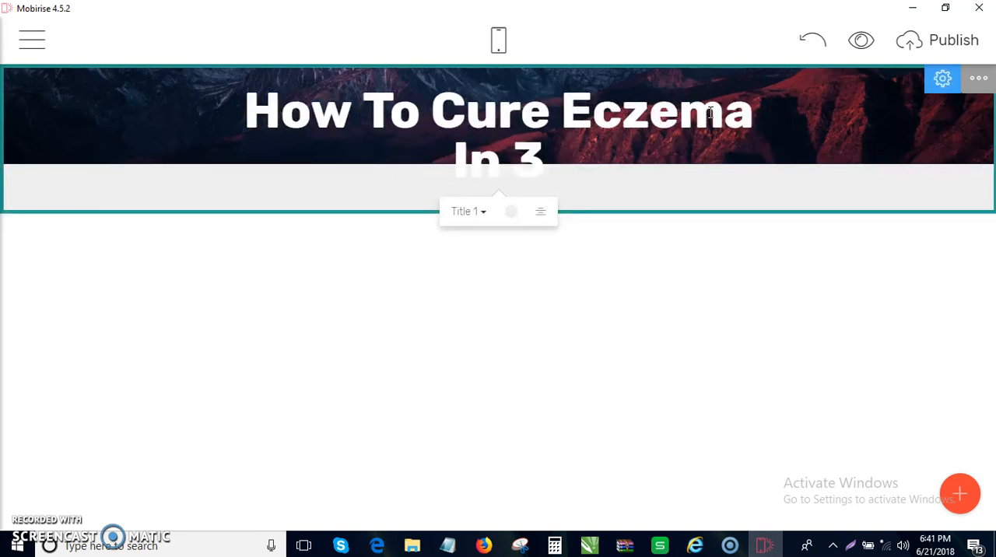
text(dat)
key(BackSpace)
text(ys)
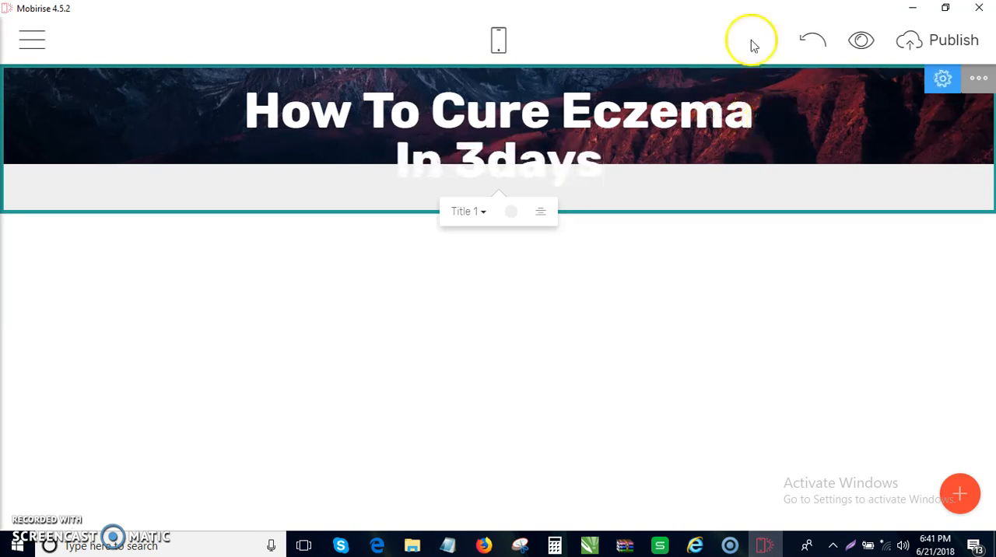
- Readjust the header block's bottom spacing so the background image covers the two-line title, and close its settings
click(945, 81)
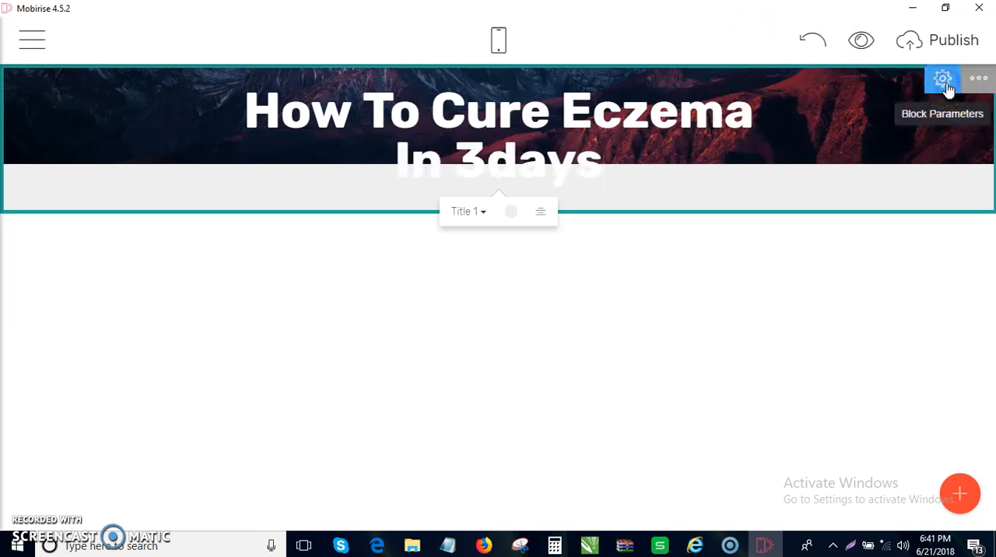
click(947, 87)
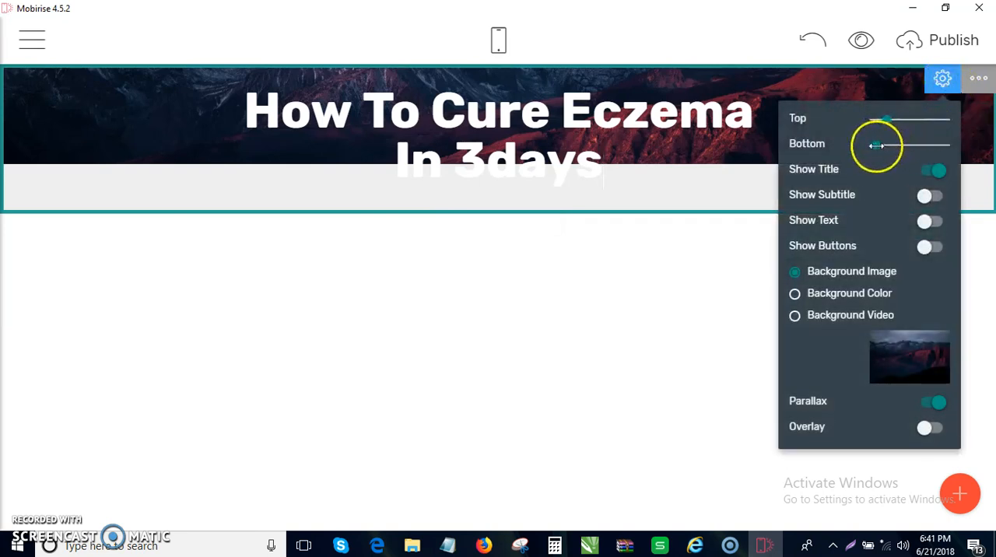
drag(885, 145, 877, 145)
click(677, 320)
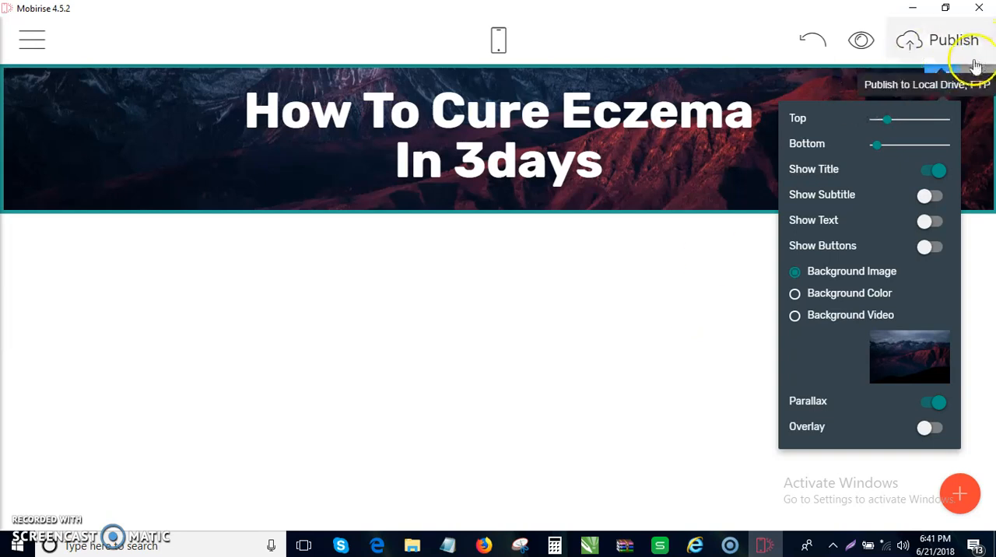
click(940, 80)
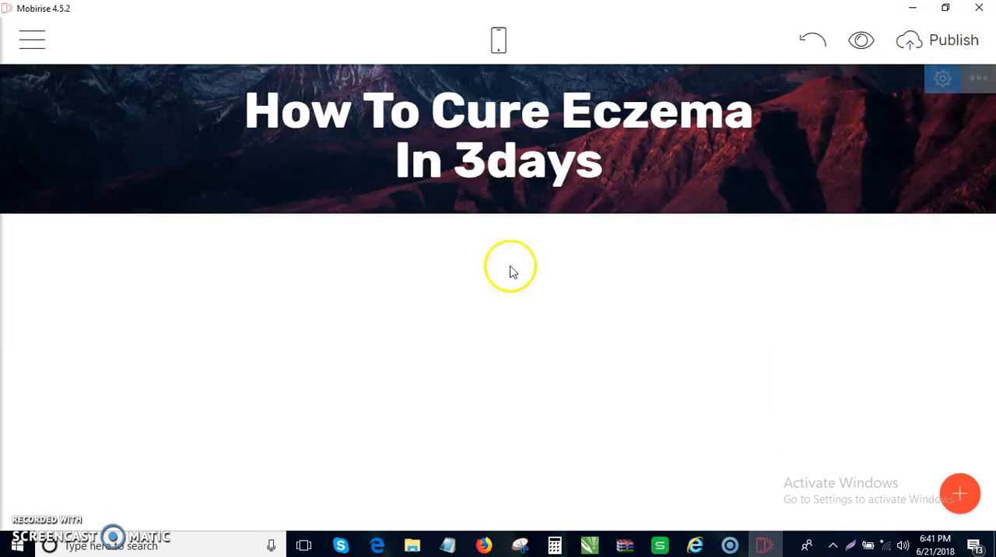
- Set the header title's text colour to a custom bright red (#de0e0e), and check the header in mobile view before returning to desktop view
click(606, 166)
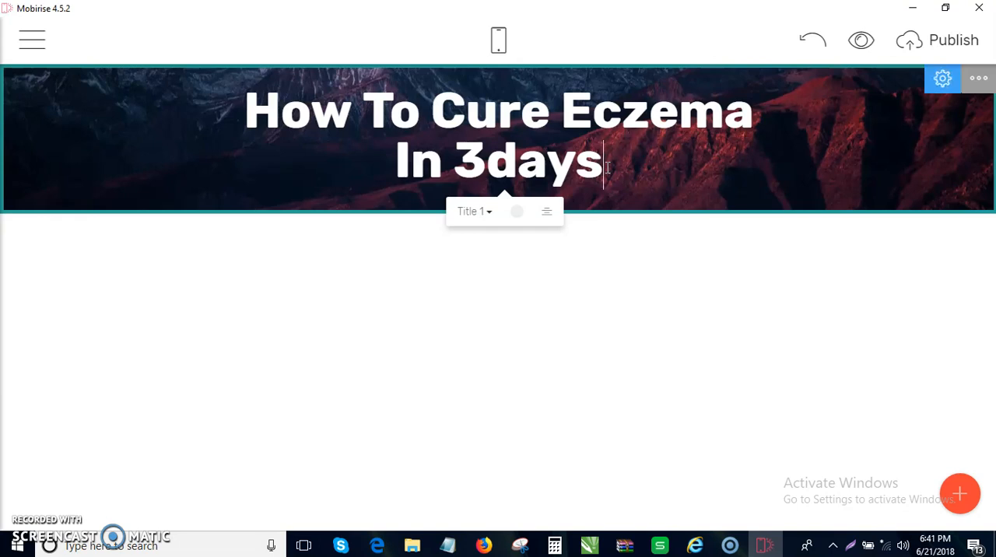
click(547, 165)
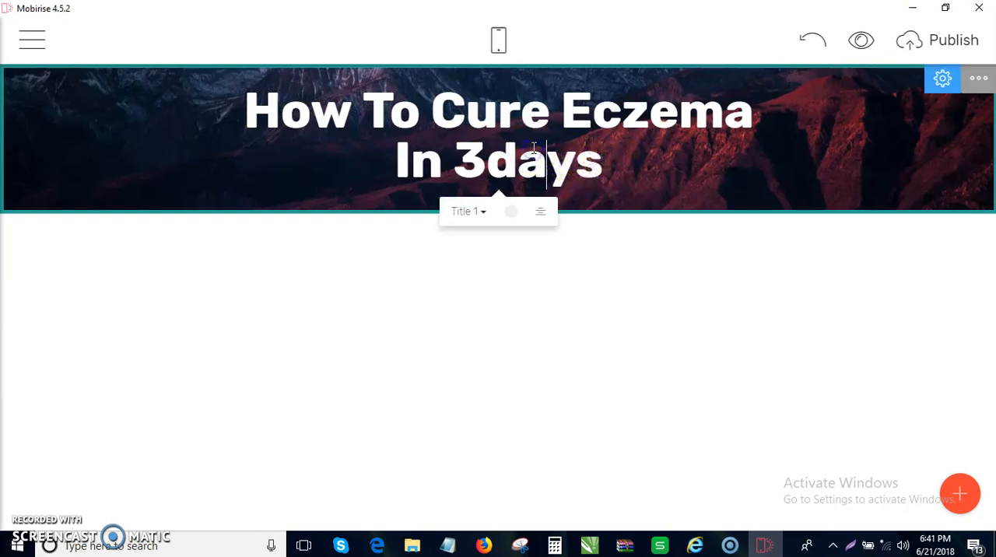
click(516, 212)
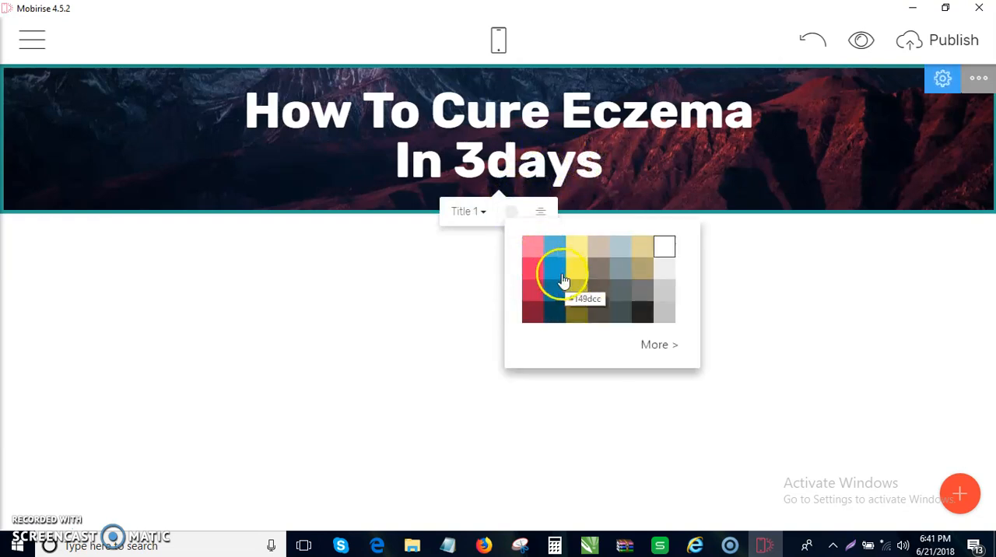
click(669, 345)
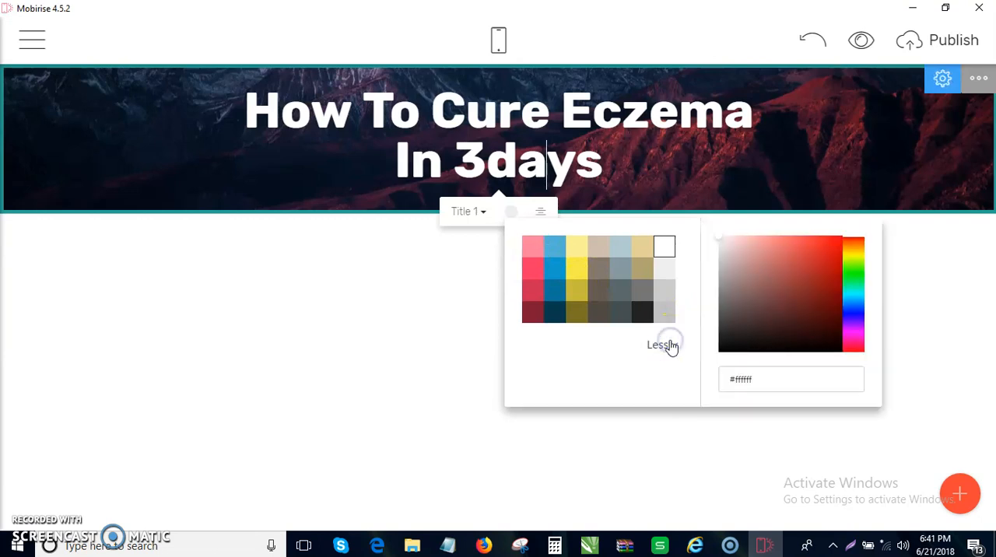
click(836, 243)
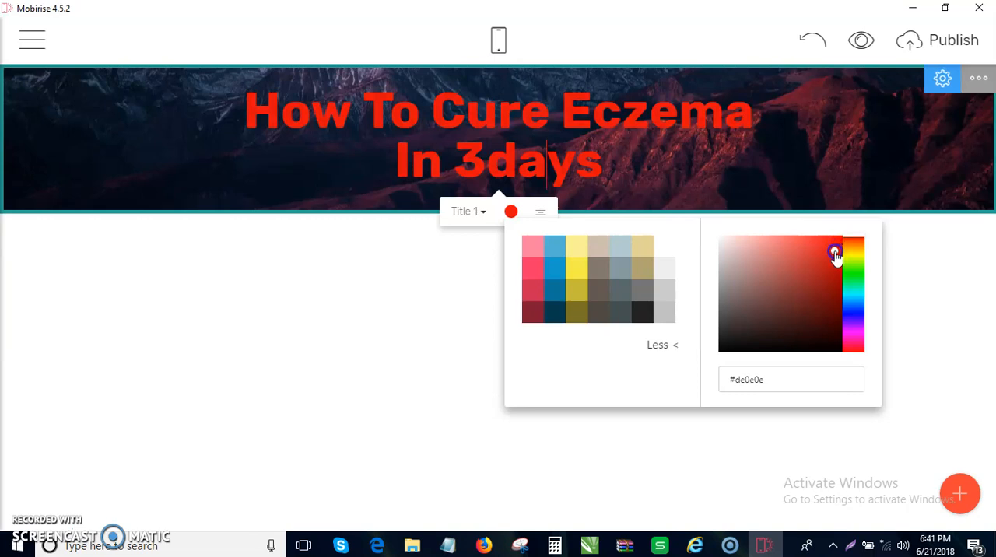
click(929, 261)
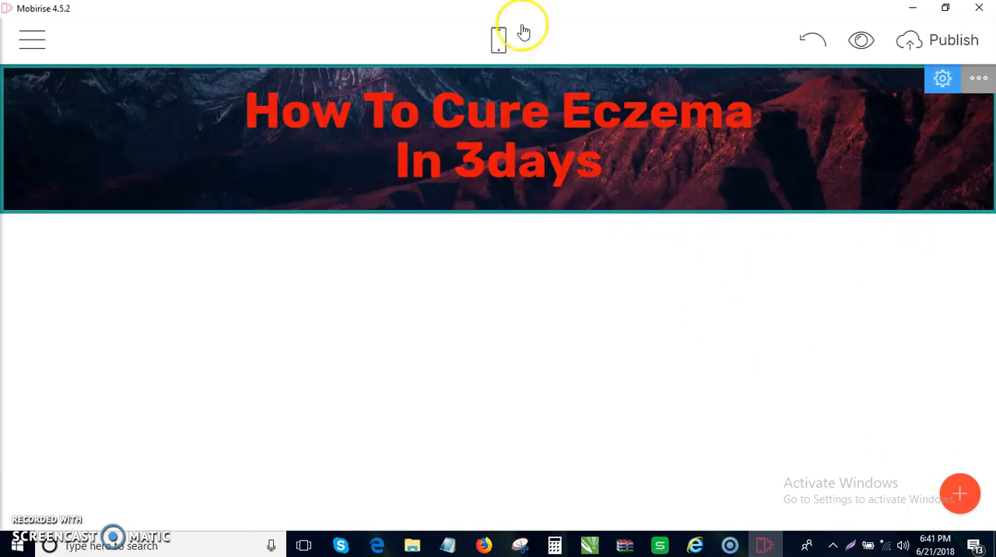
click(500, 41)
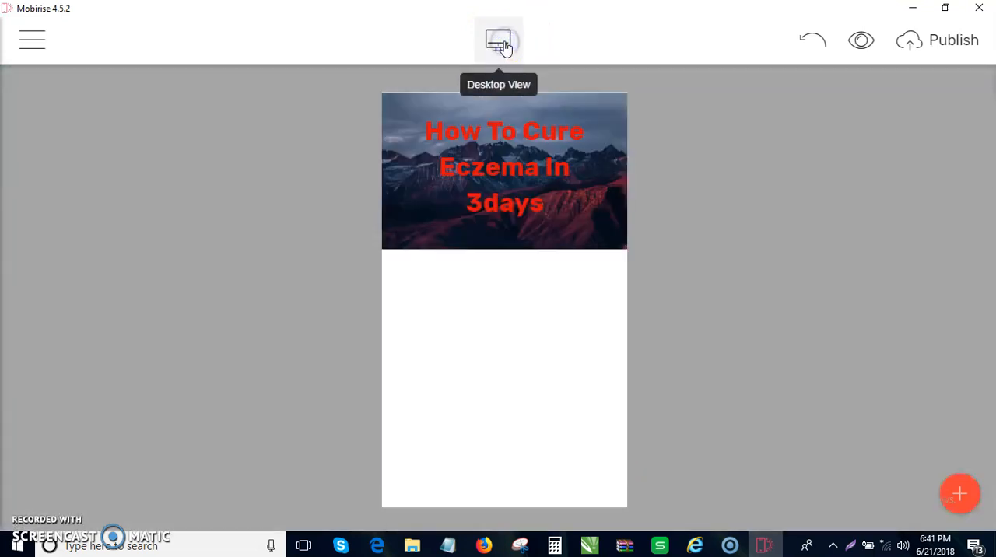
click(504, 47)
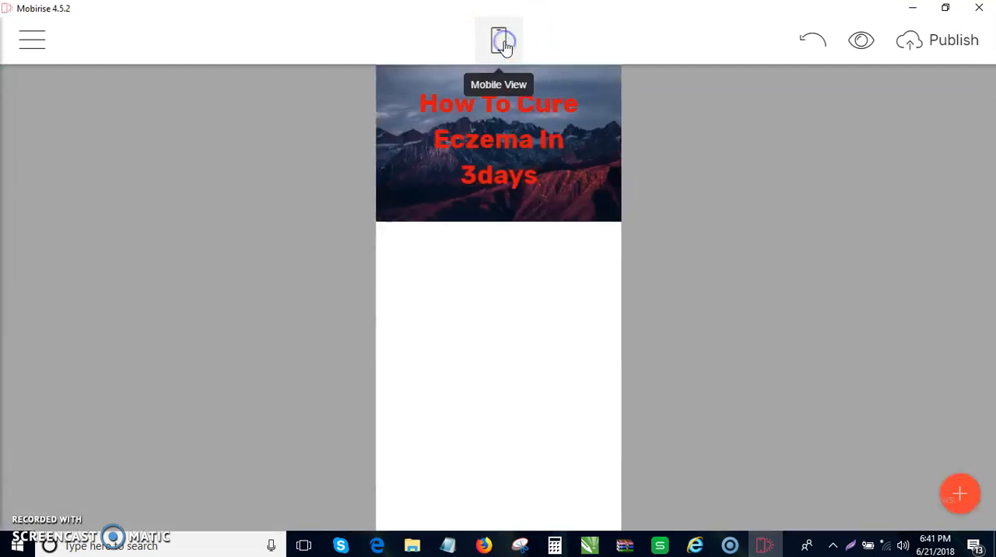
- Add the Article image block with the single mountain picture below the header, and close the block list
click(962, 495)
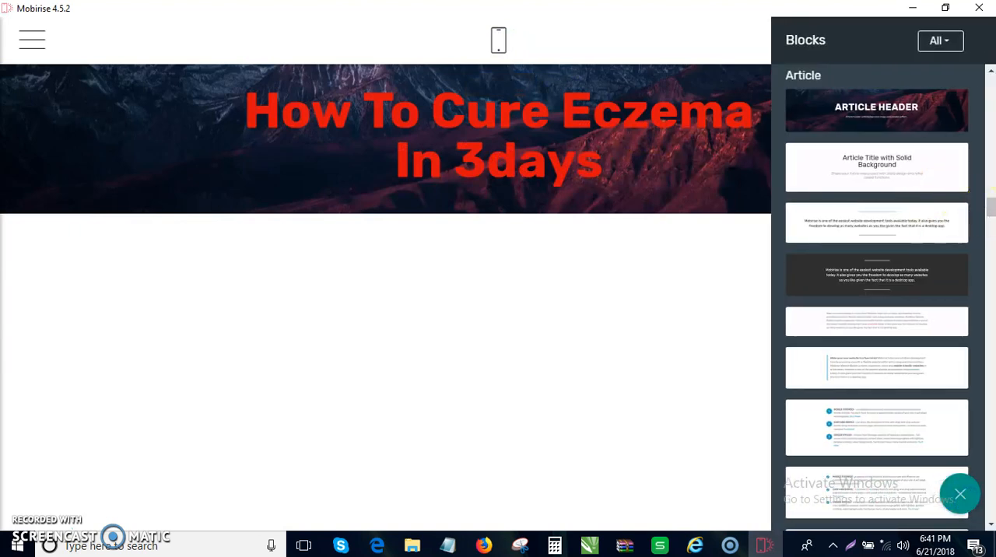
scroll(989, 210, down, 10)
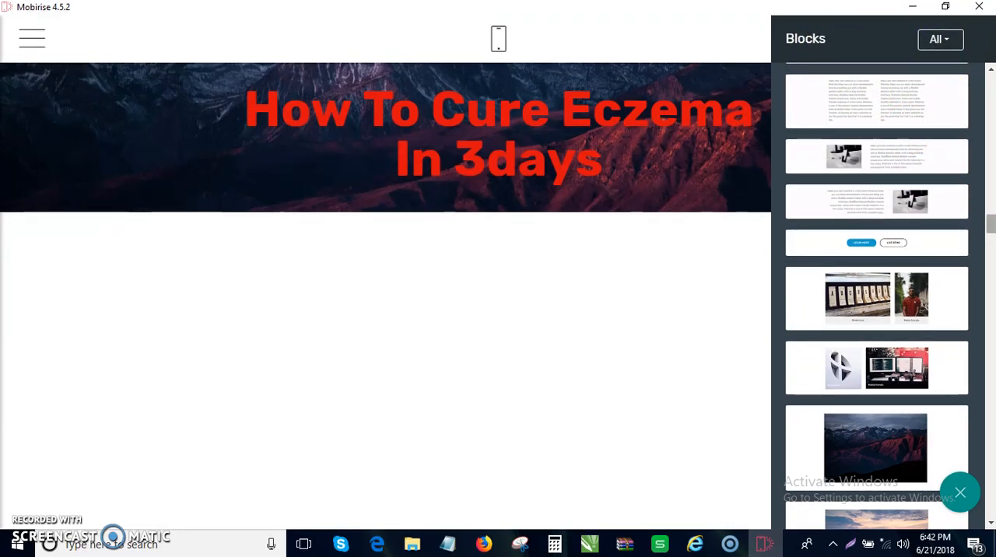
drag(989, 226, 990, 231)
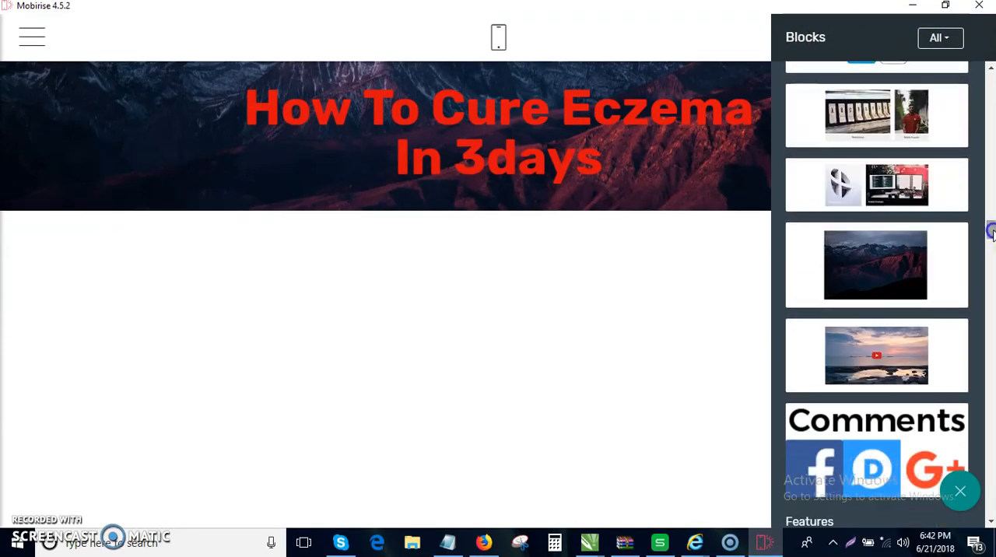
drag(934, 262, 539, 282)
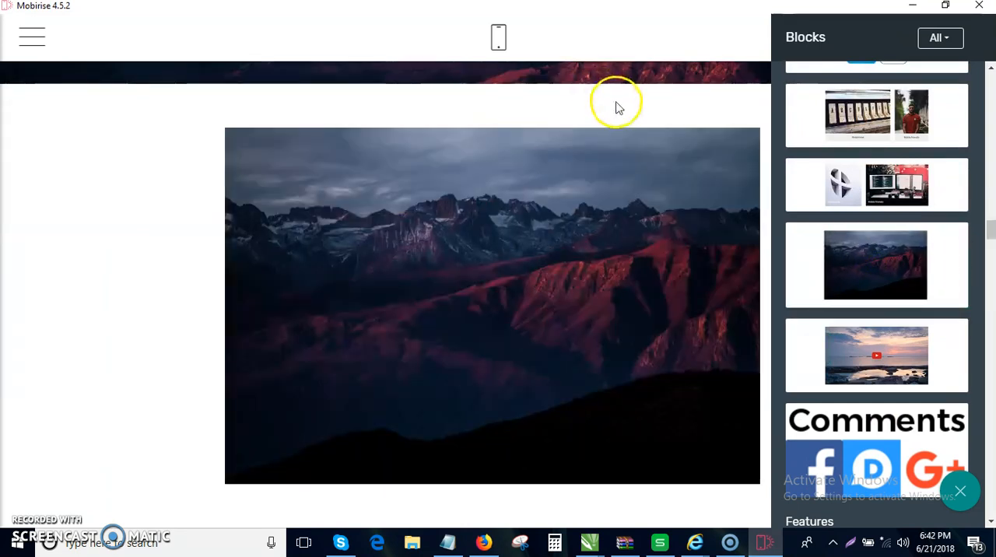
click(642, 104)
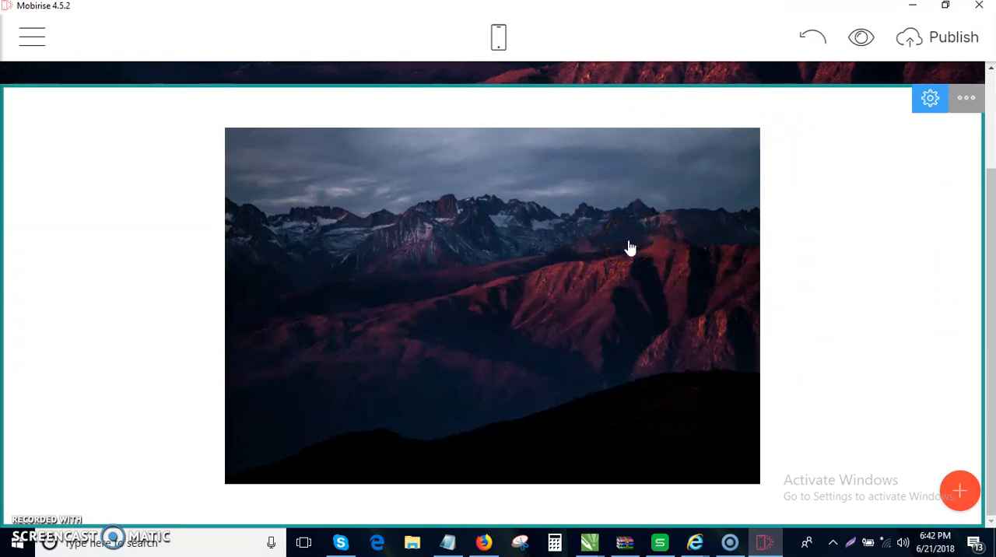
click(472, 272)
click(480, 272)
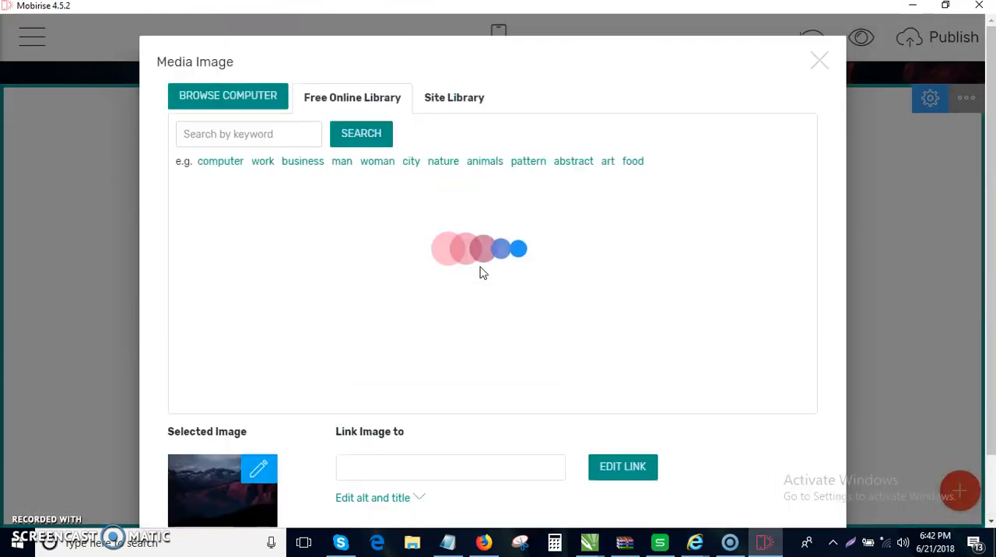
click(235, 103)
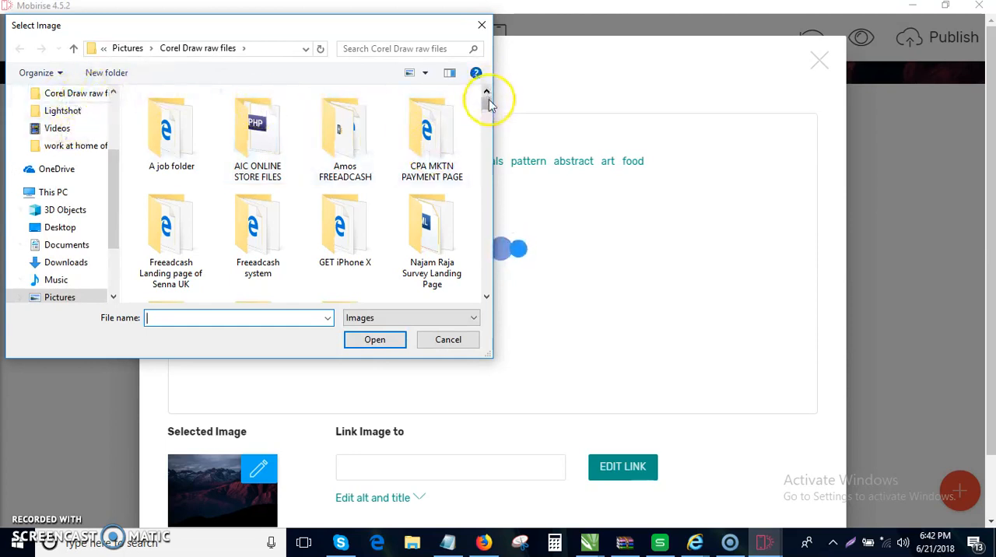
drag(488, 102, 502, 187)
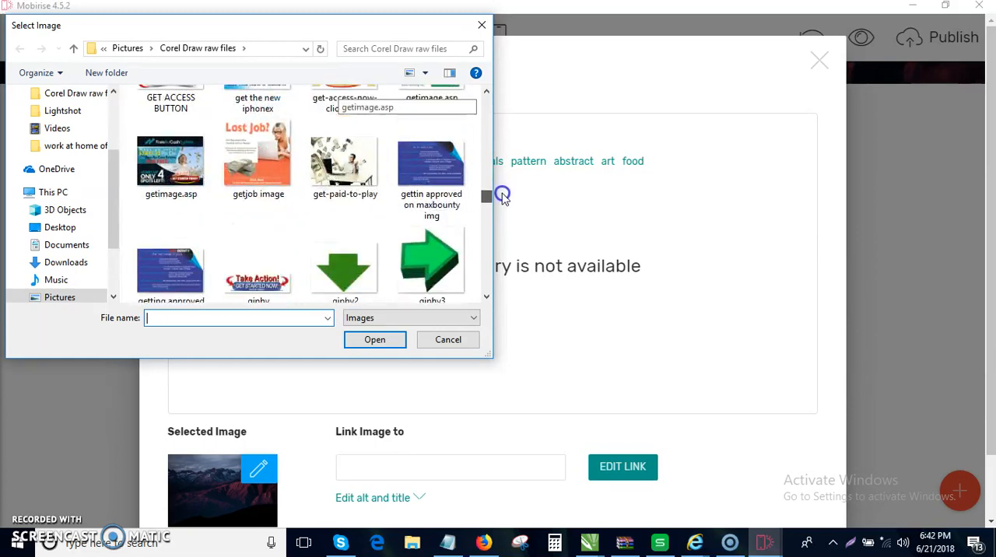
drag(502, 192, 503, 203)
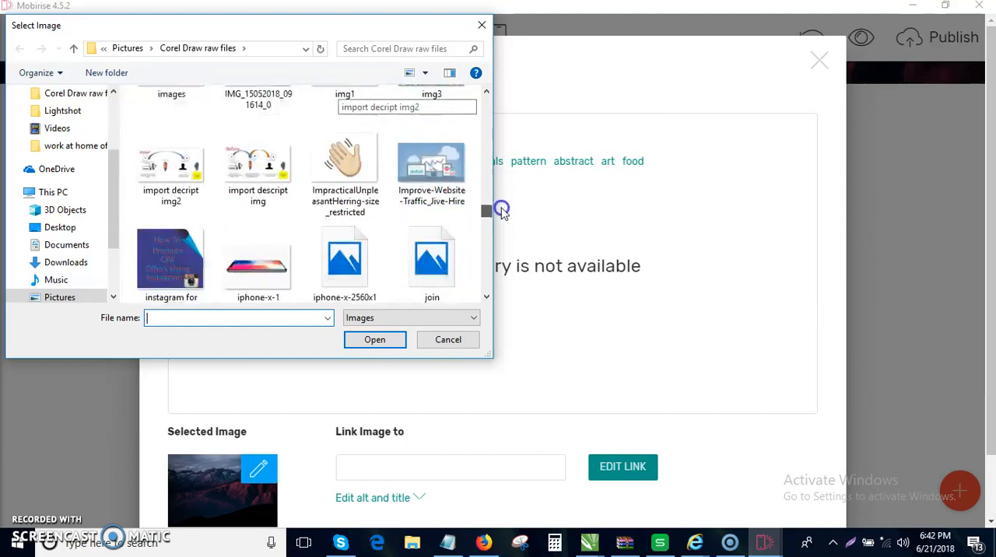
drag(502, 215, 498, 243)
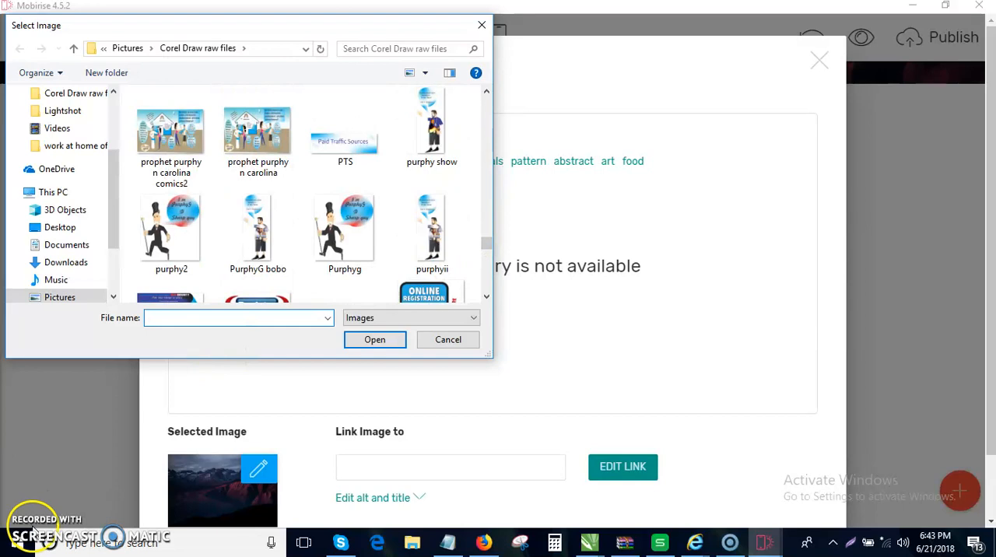
scroll(174, 223, down, 2)
click(174, 224)
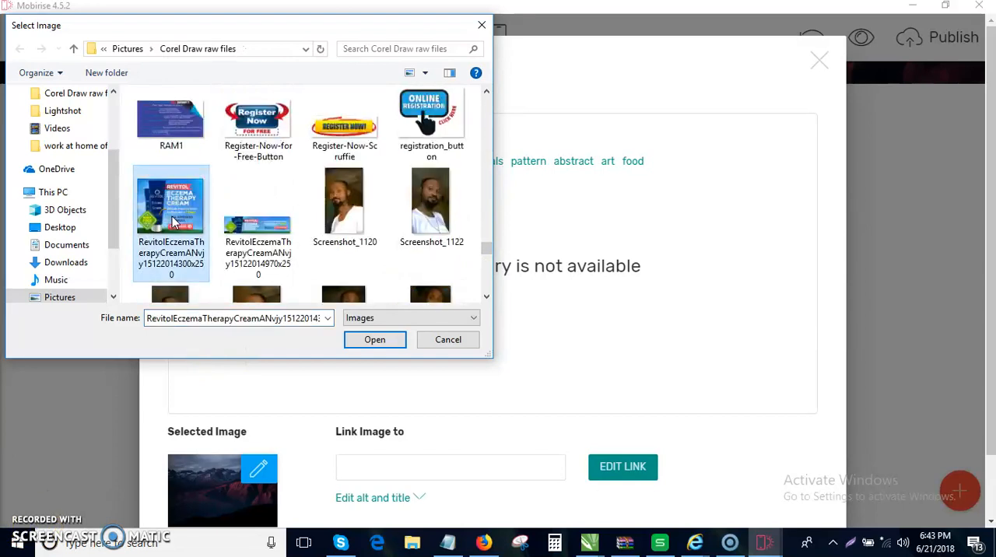
double_click(175, 224)
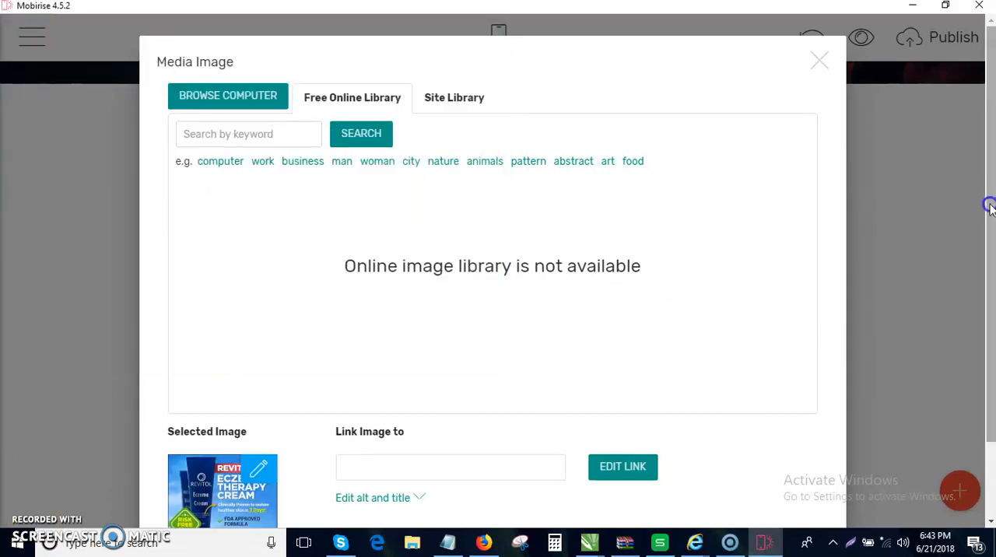
scroll(989, 221, down, 1)
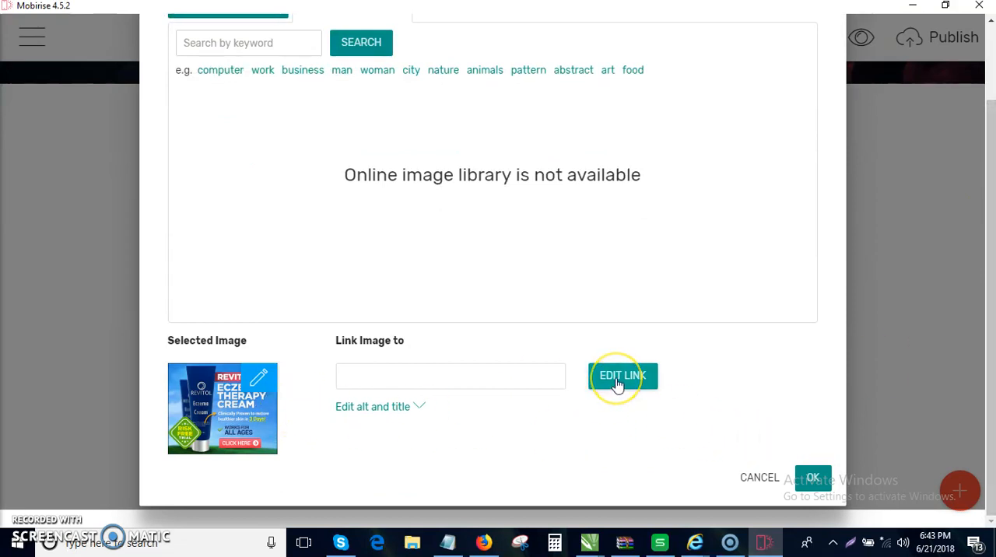
click(815, 478)
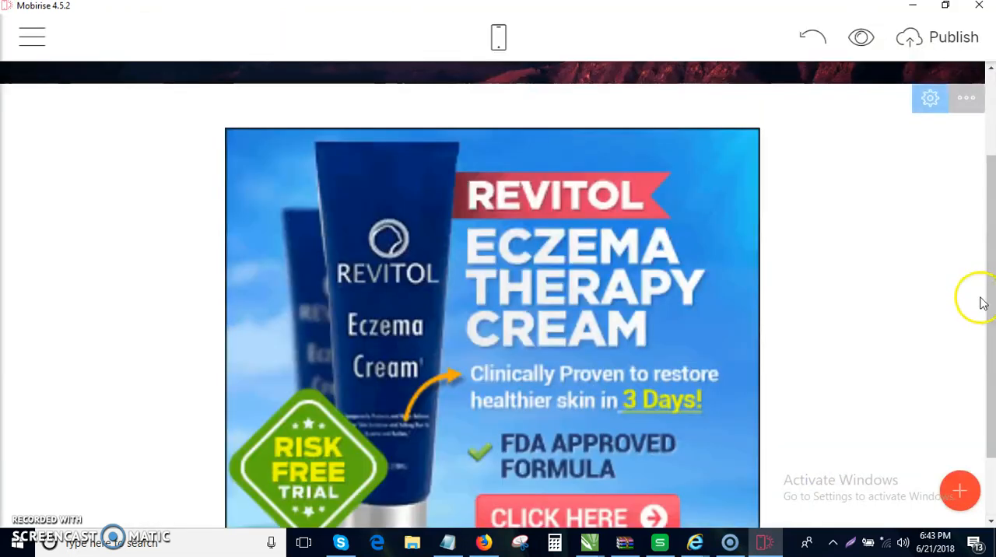
drag(989, 199, 991, 179)
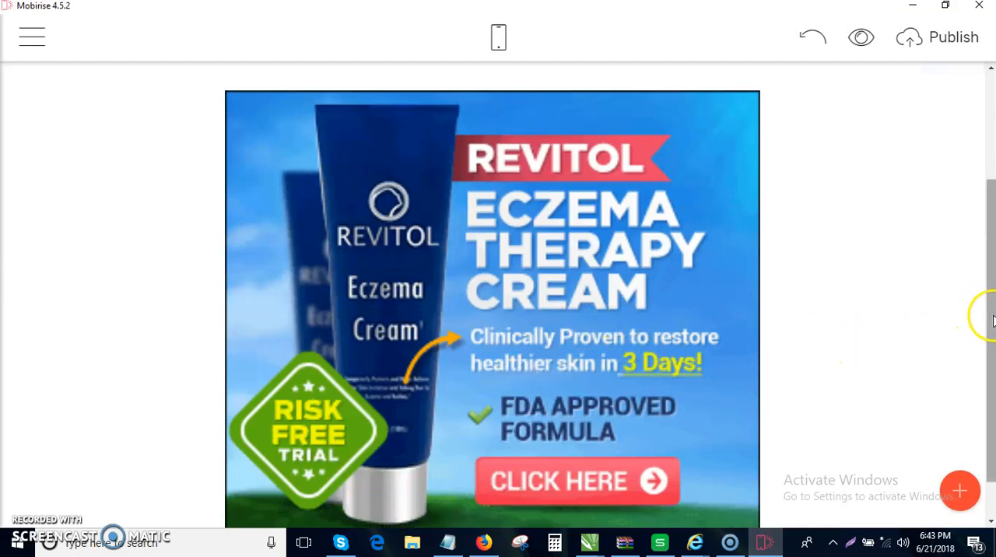
scroll(991, 318, down, 1)
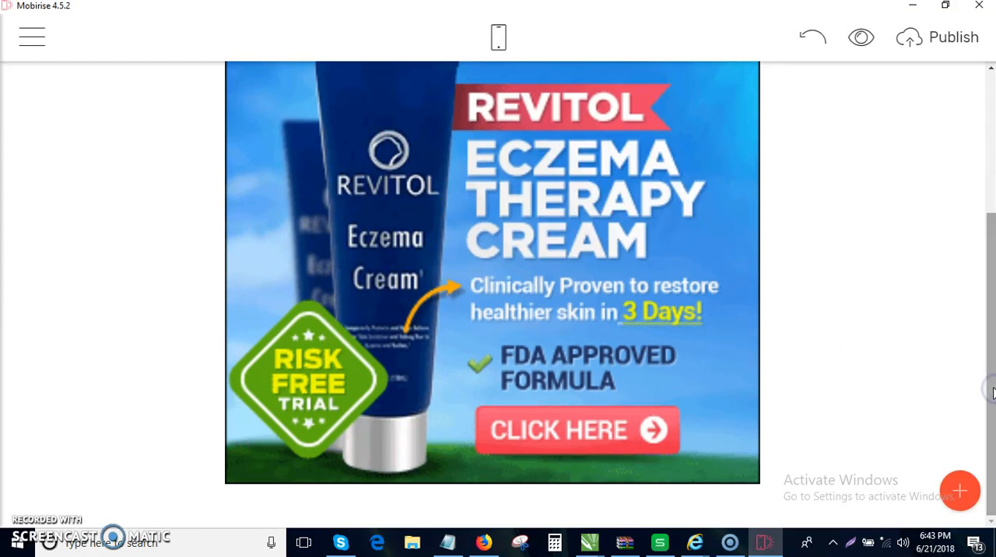
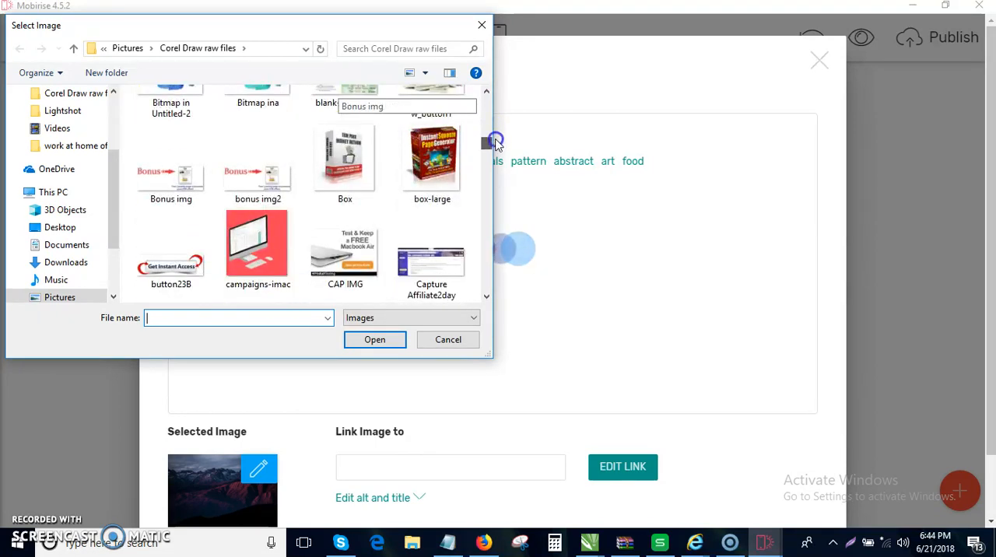
- Replace the second image block's mountain picture with learn-more-button from the Corel Draw raw files folder, and confirm the image
drag(496, 154, 498, 198)
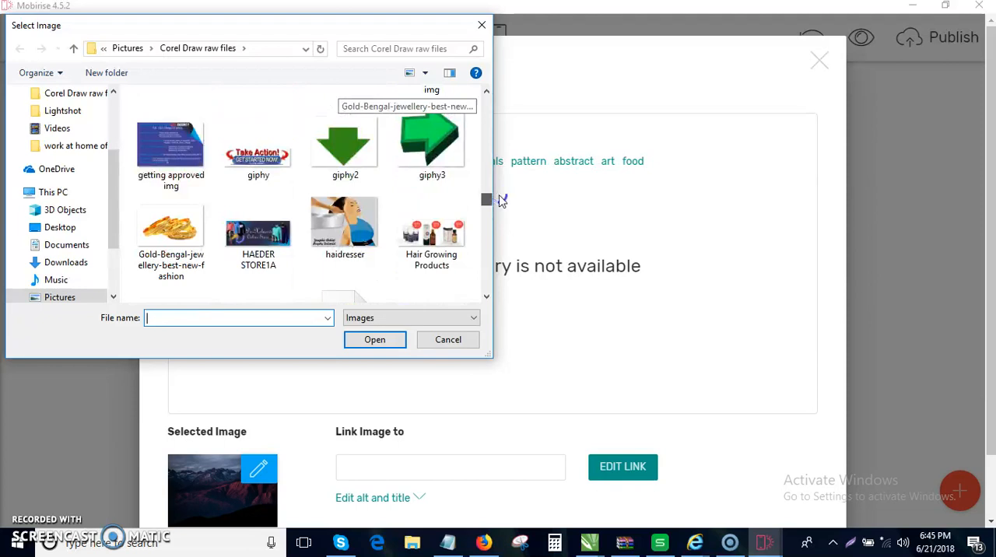
mouse_move(502, 201)
mouse_down()
mouse_move(498, 222)
mouse_move(498, 211)
mouse_up()
click(184, 263)
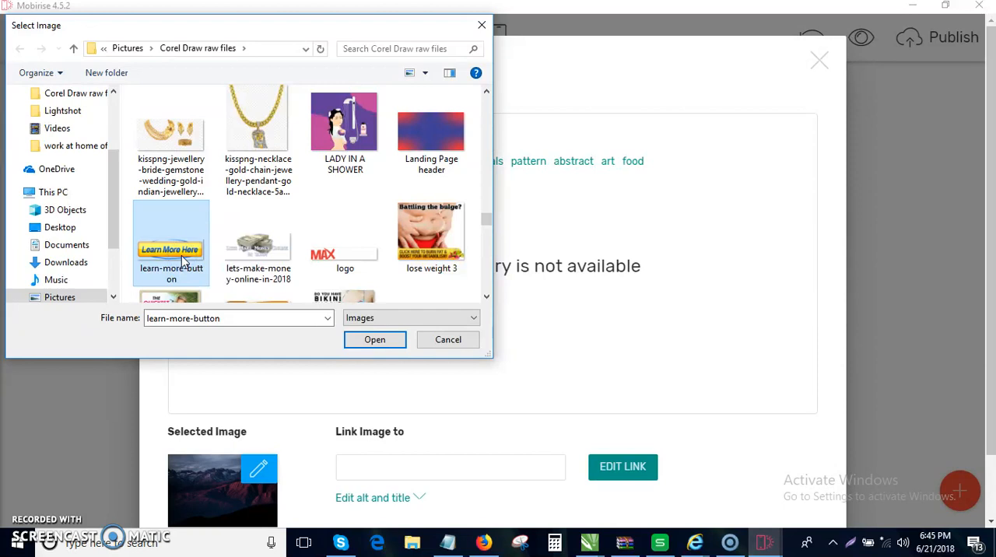
double_click(184, 263)
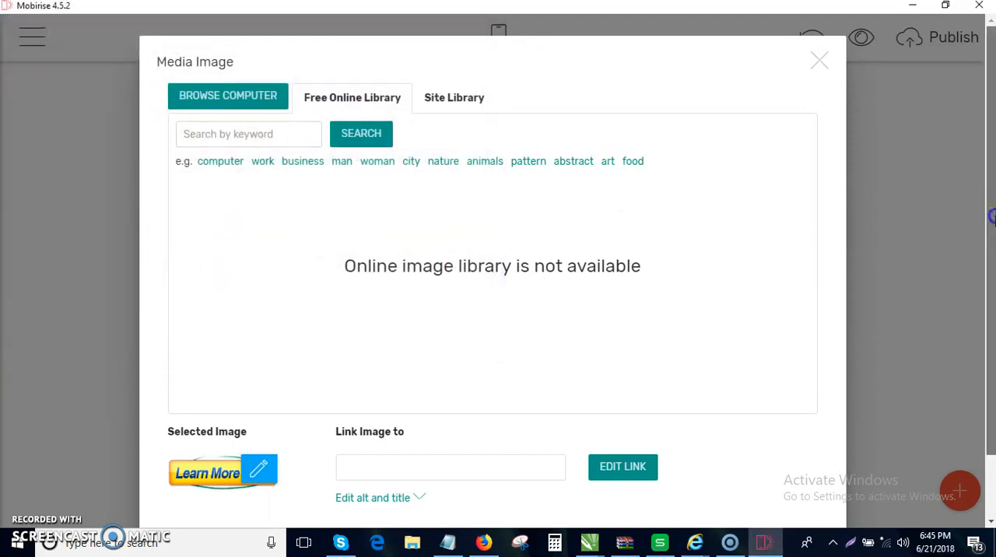
scroll(992, 218, down, 1)
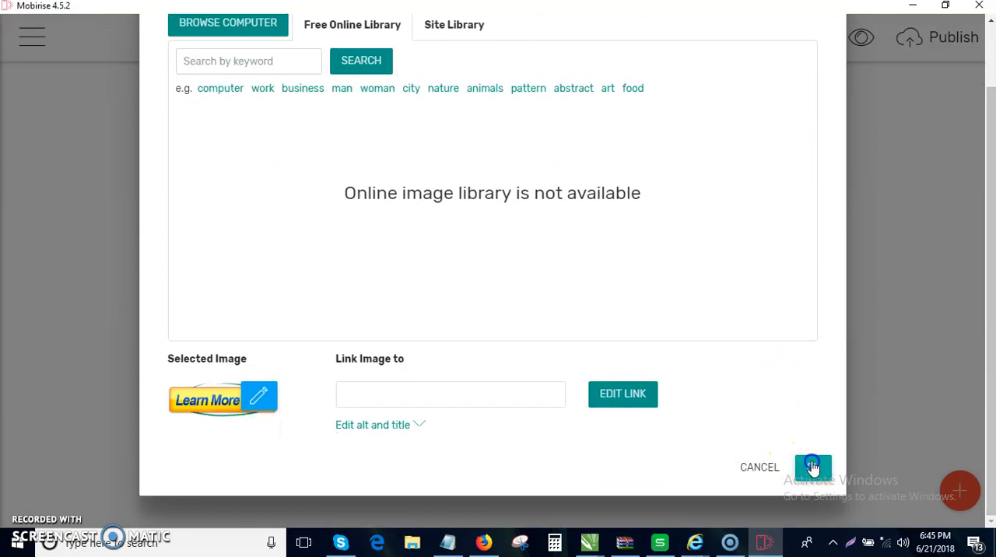
click(812, 467)
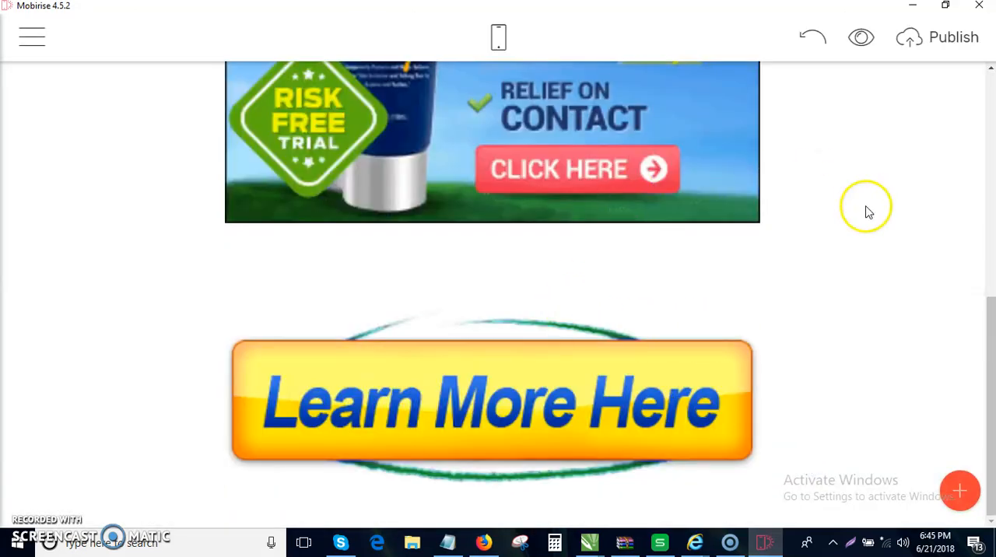
- In mobile view, set the Learn More Here block's top spacing to 0, reduce its bottom spacing, and close its settings
click(493, 39)
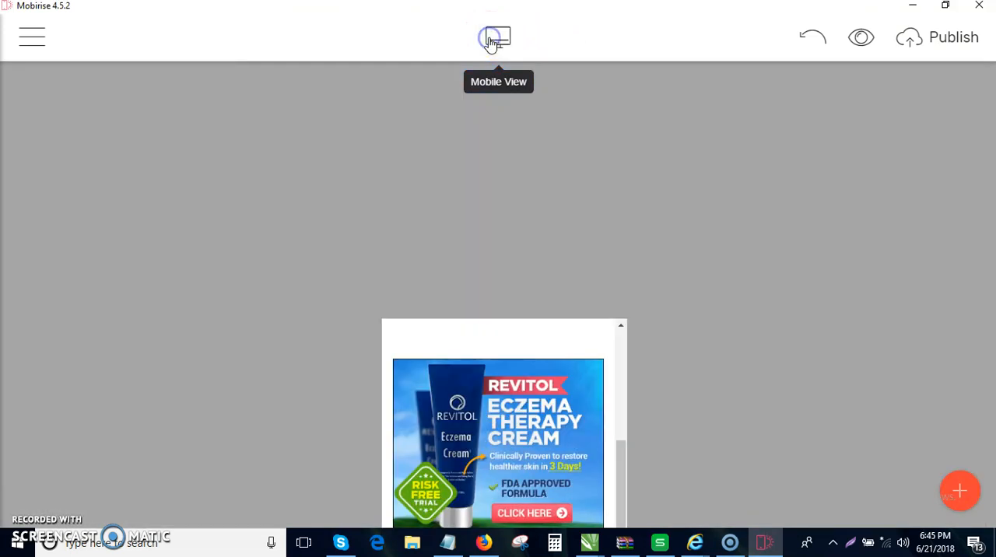
mouse_move(529, 363)
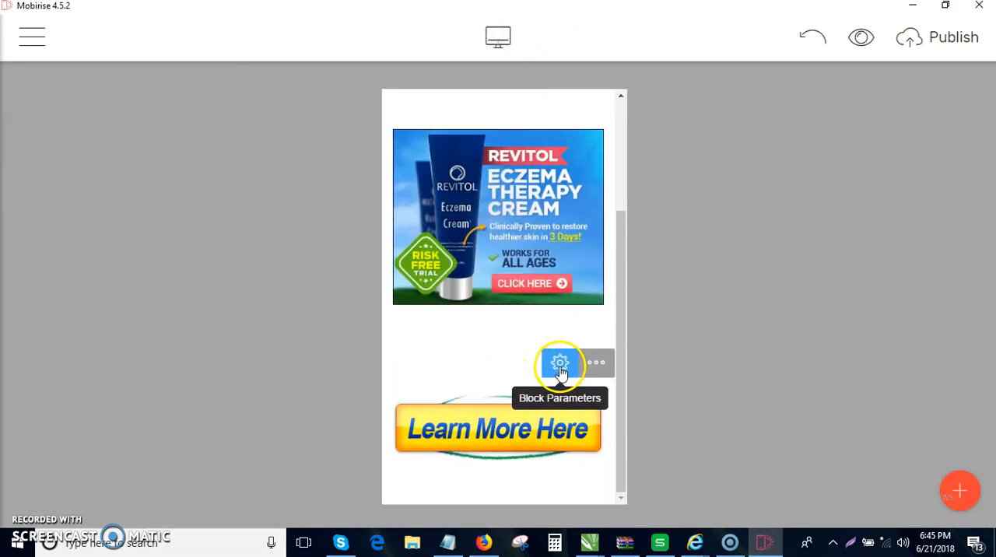
click(560, 366)
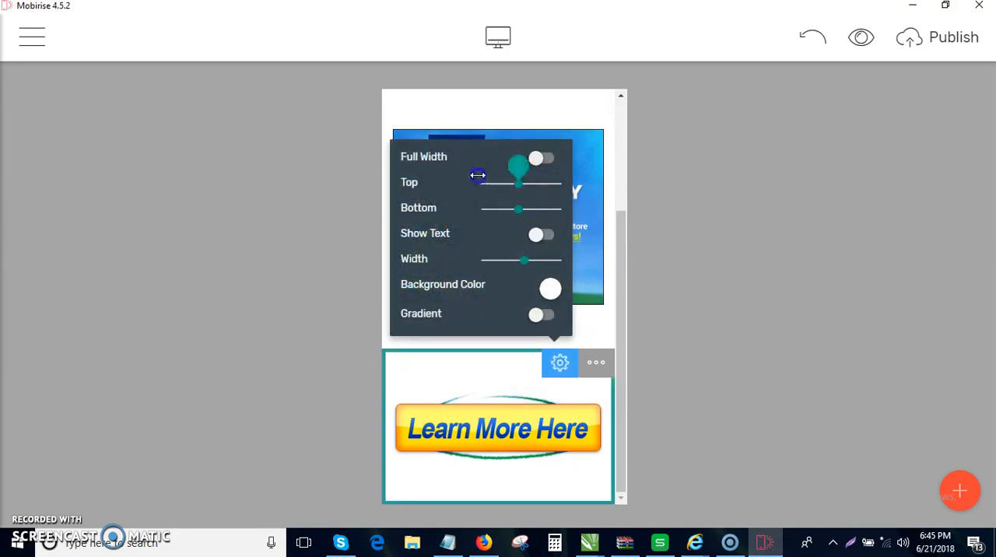
drag(475, 175, 480, 180)
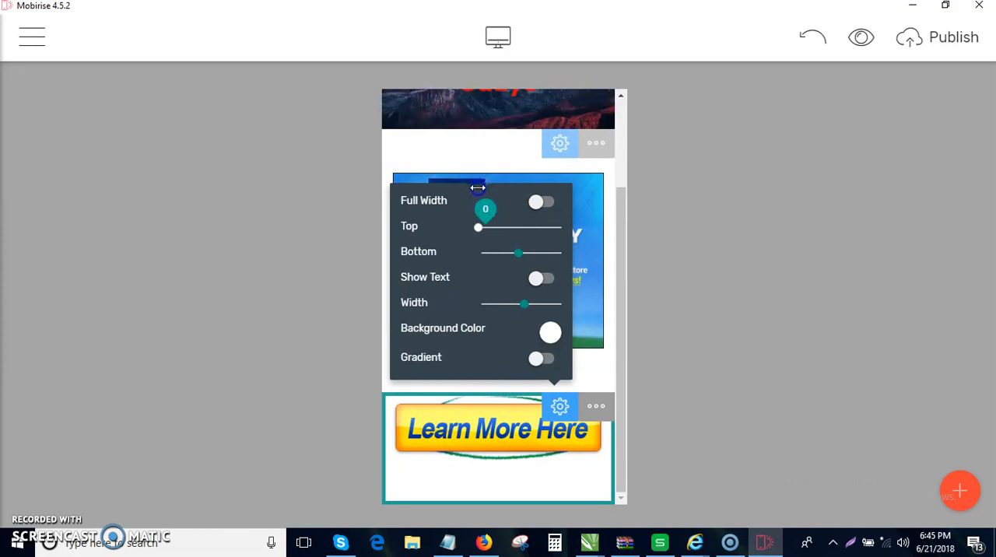
drag(514, 253, 492, 265)
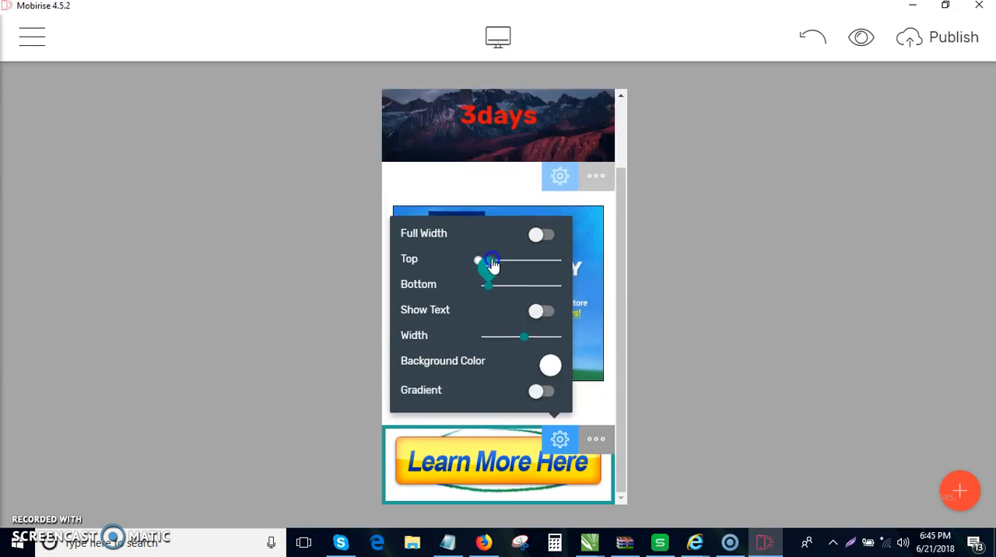
click(760, 298)
- Reduce the Revitol image block's top spacing, set its bottom spacing to 1, and return to desktop view after checking the mobile layout
click(559, 173)
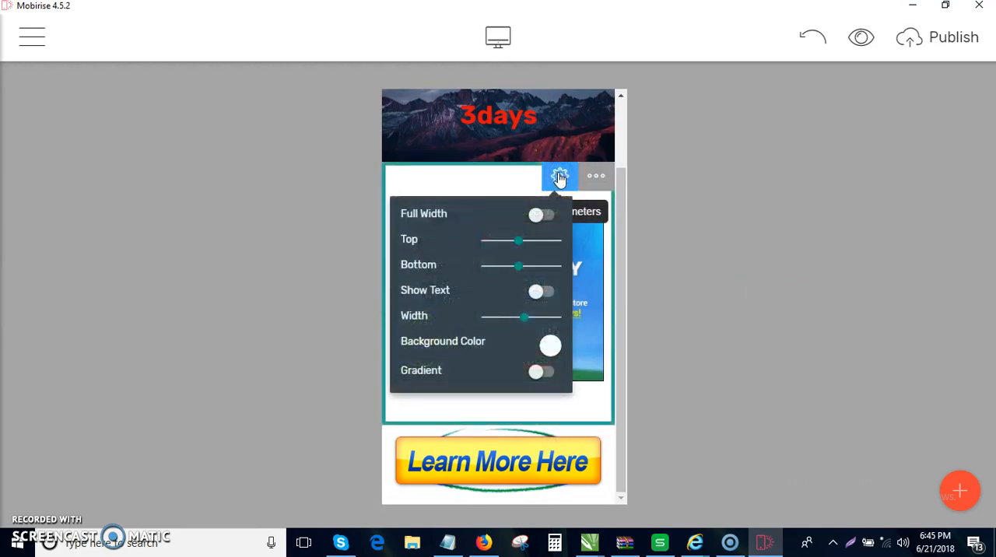
click(519, 240)
drag(500, 238, 489, 246)
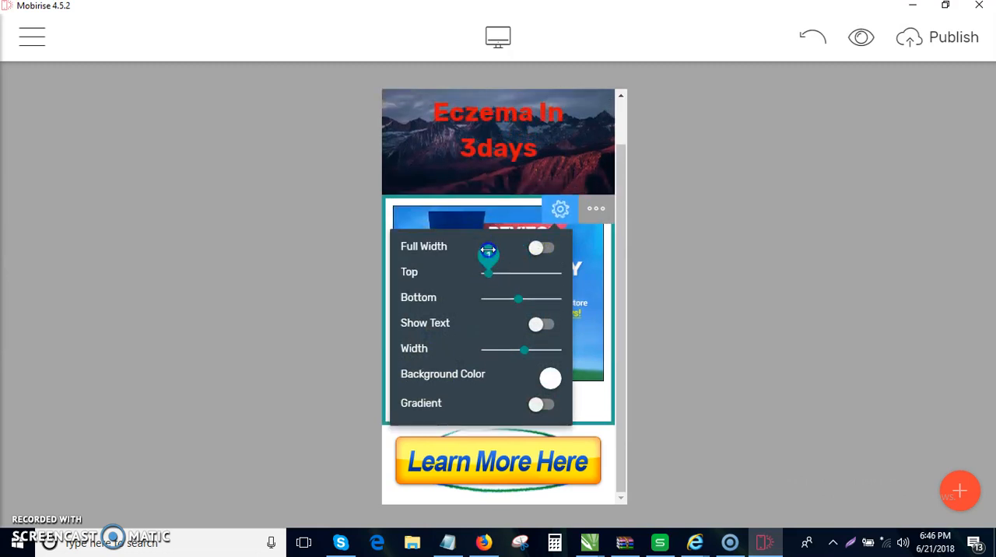
click(519, 298)
drag(500, 298, 495, 299)
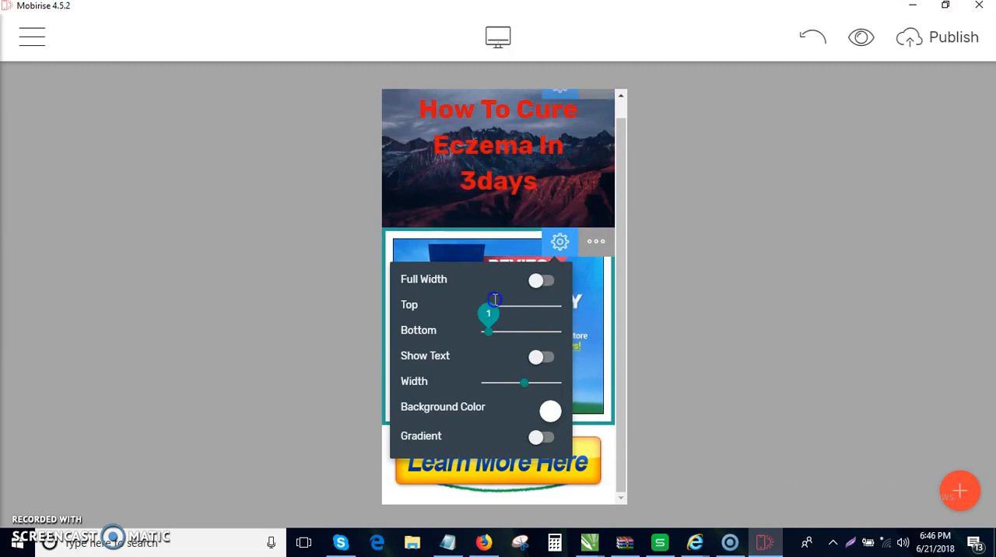
click(698, 288)
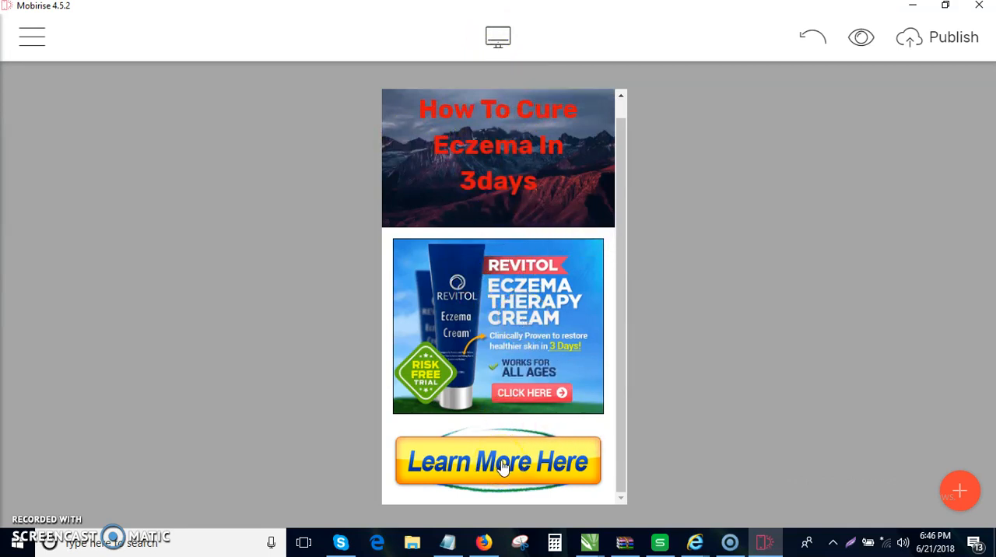
scroll(502, 453, up, 1)
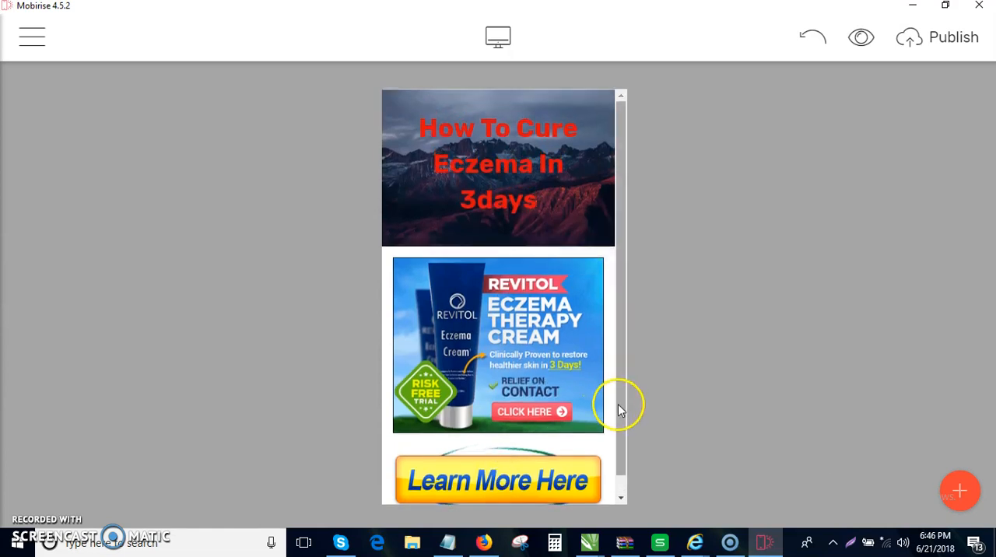
drag(616, 406, 622, 435)
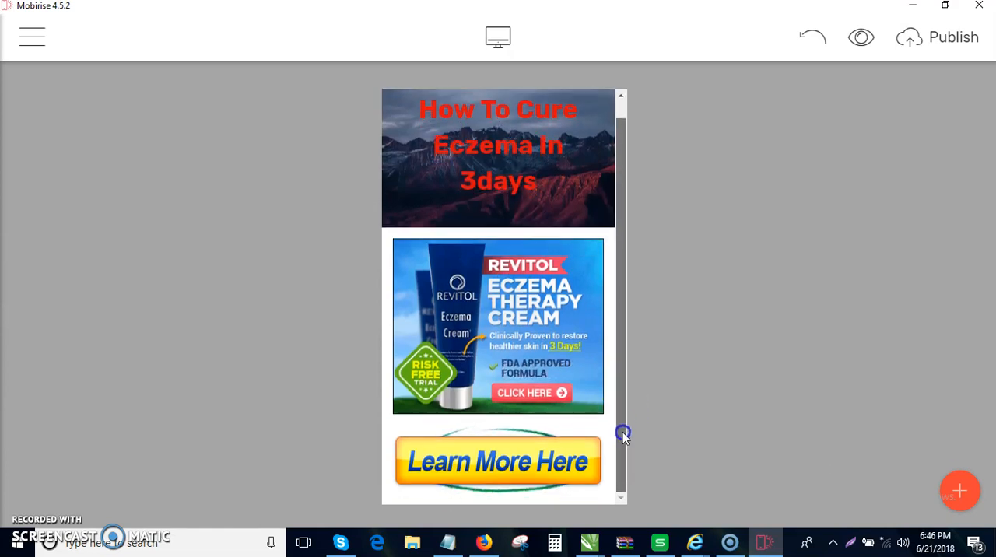
click(498, 40)
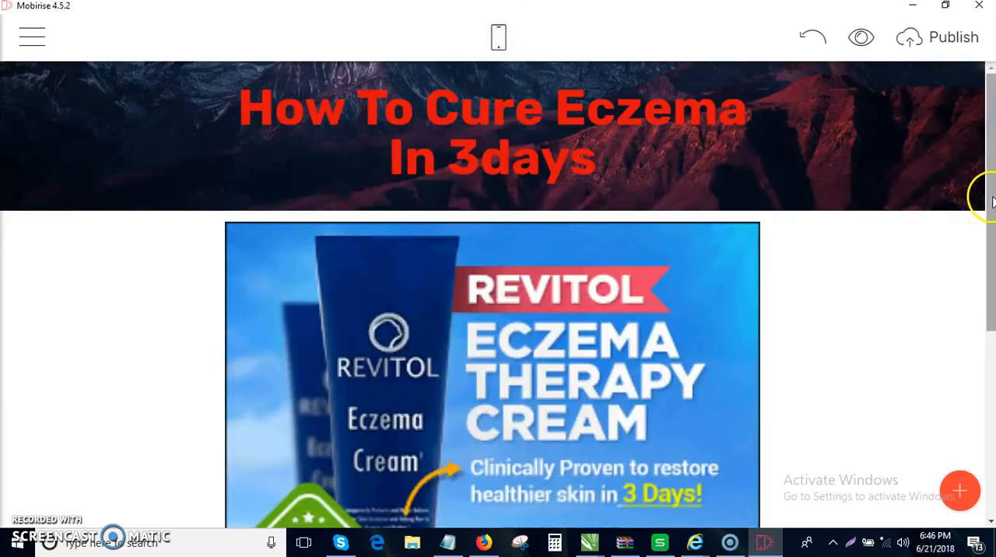
scroll(992, 202, down, 4)
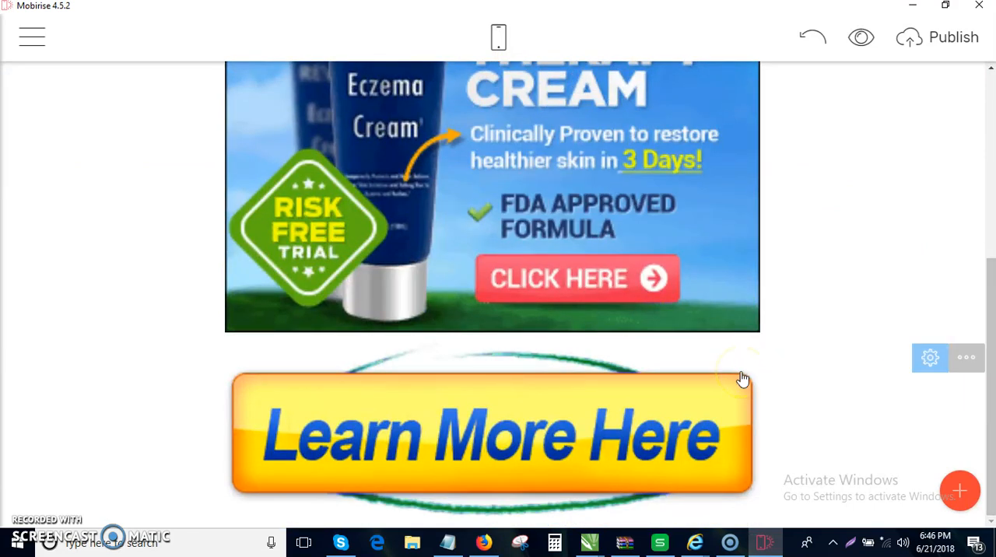
click(585, 428)
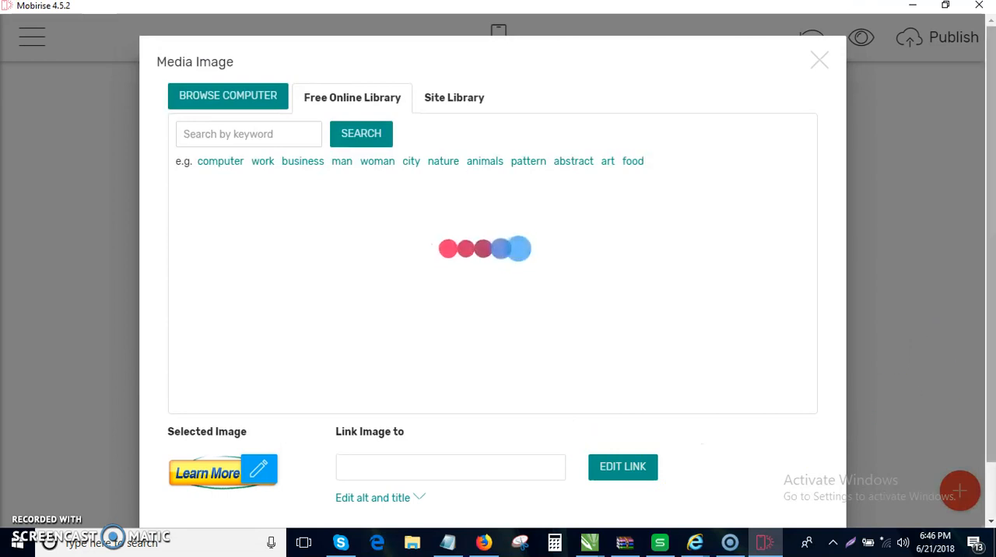
click(992, 346)
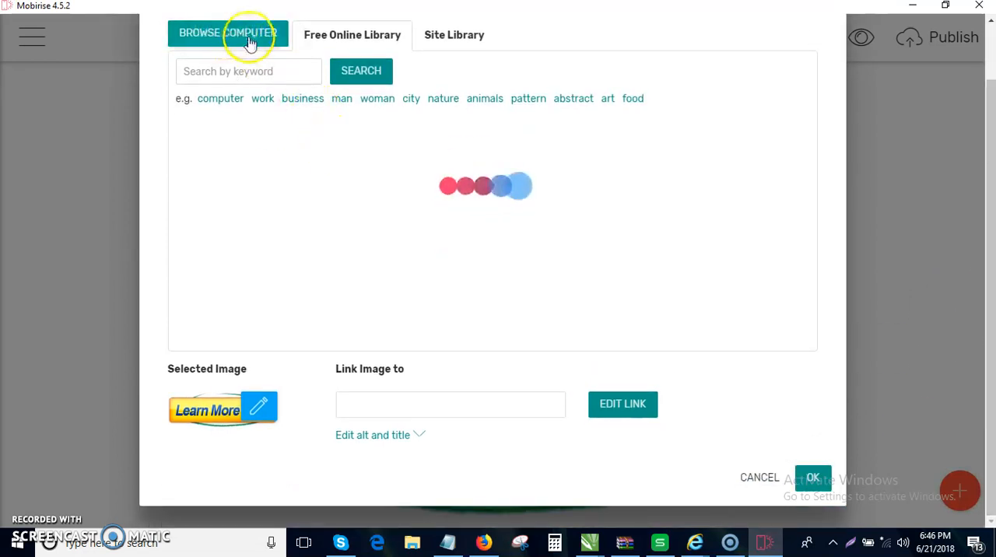
click(612, 409)
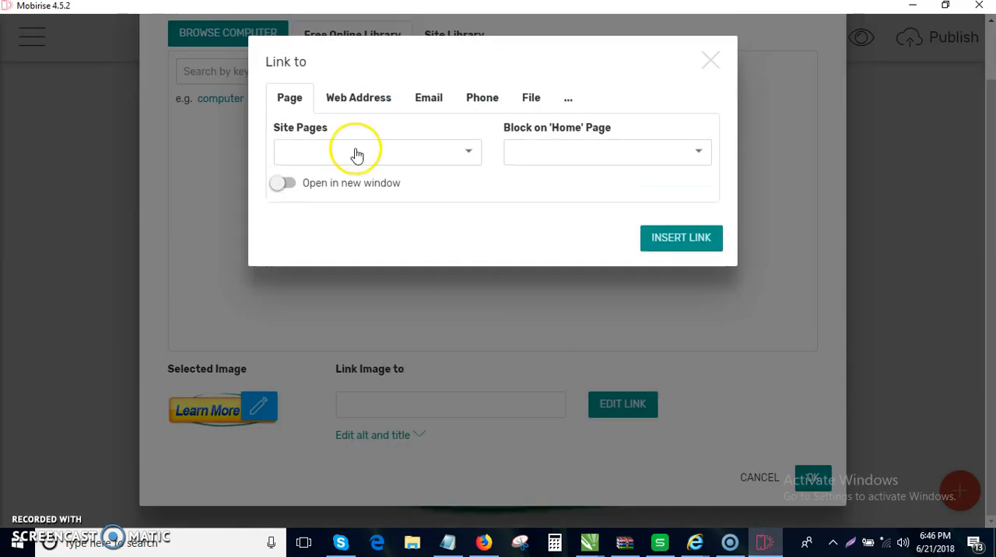
click(365, 105)
click(366, 148)
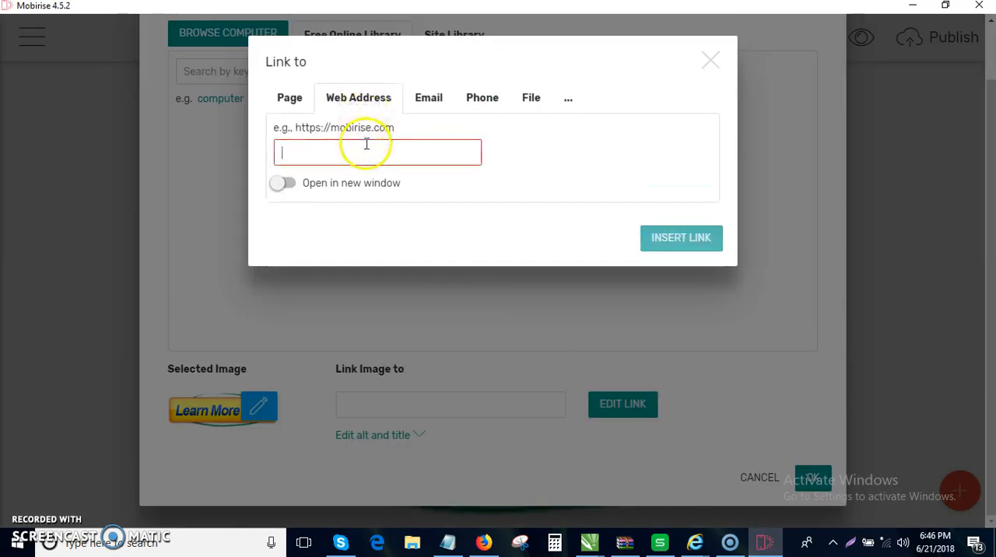
text(http://)
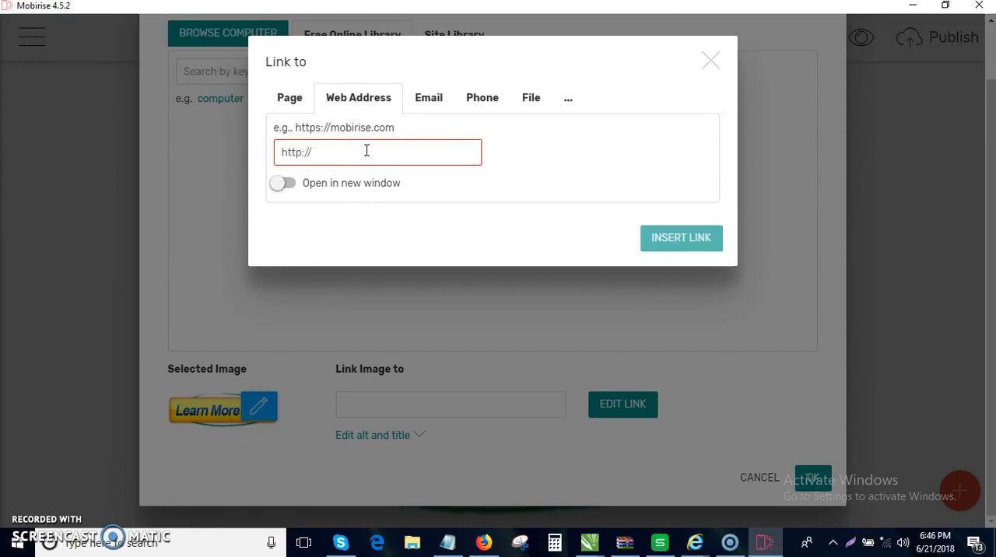
- Switch to Firefox, copy the Revitol offer's tracking link from the MarketHealth page, and return to Mobirise
click(488, 538)
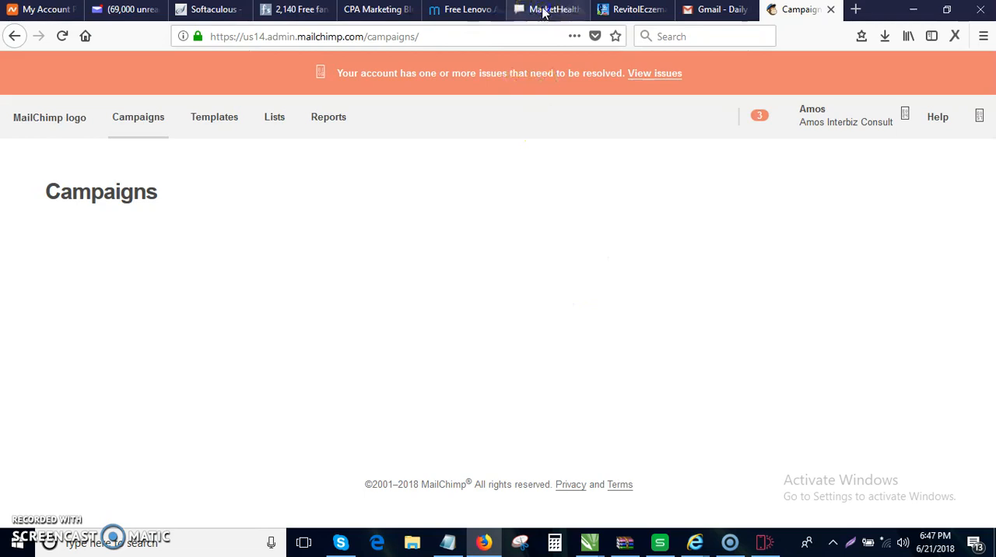
click(545, 10)
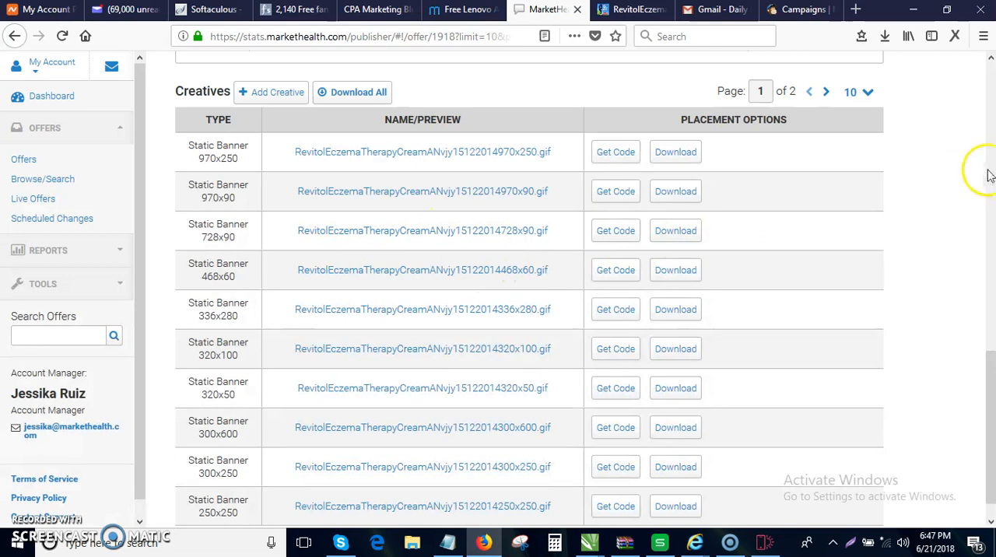
drag(986, 336, 986, 90)
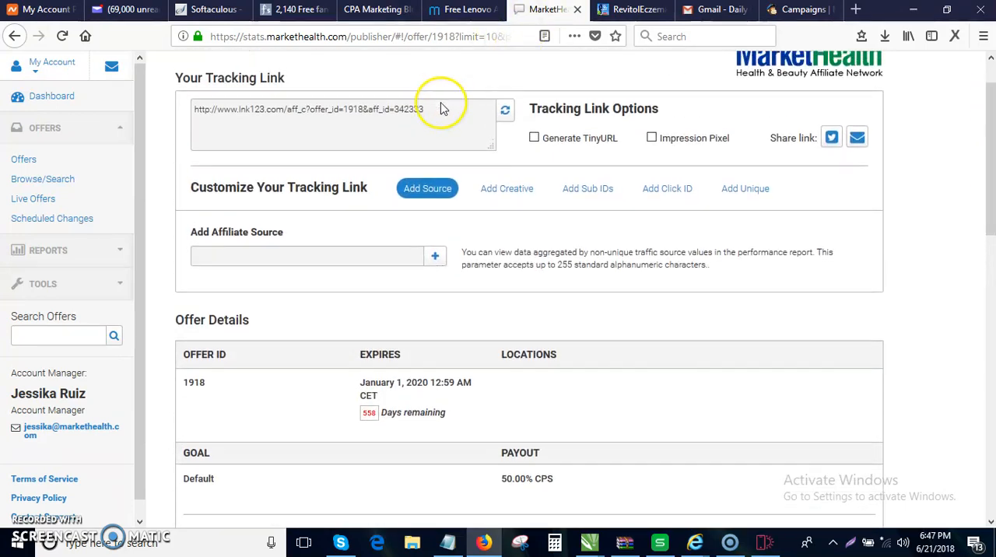
drag(285, 106, 184, 96)
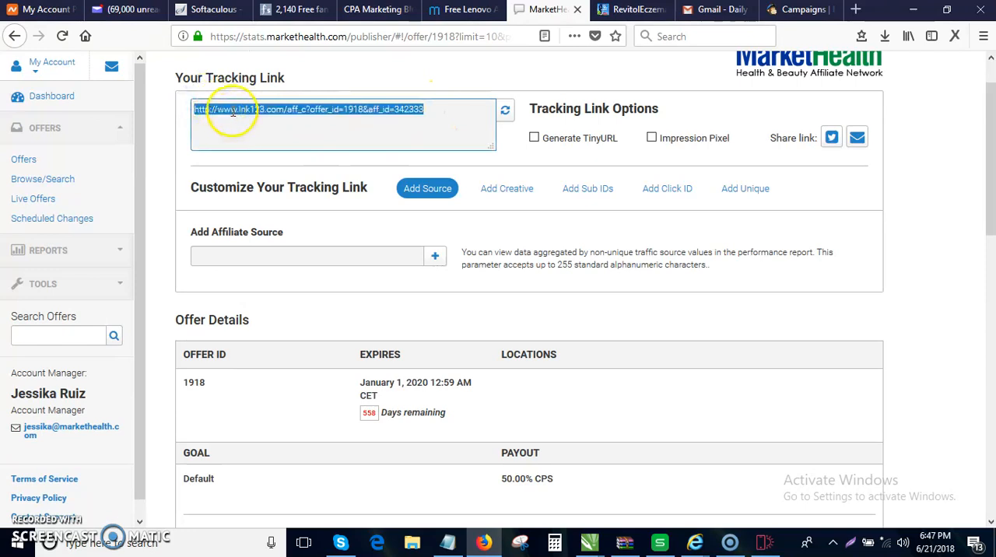
right_click(289, 147)
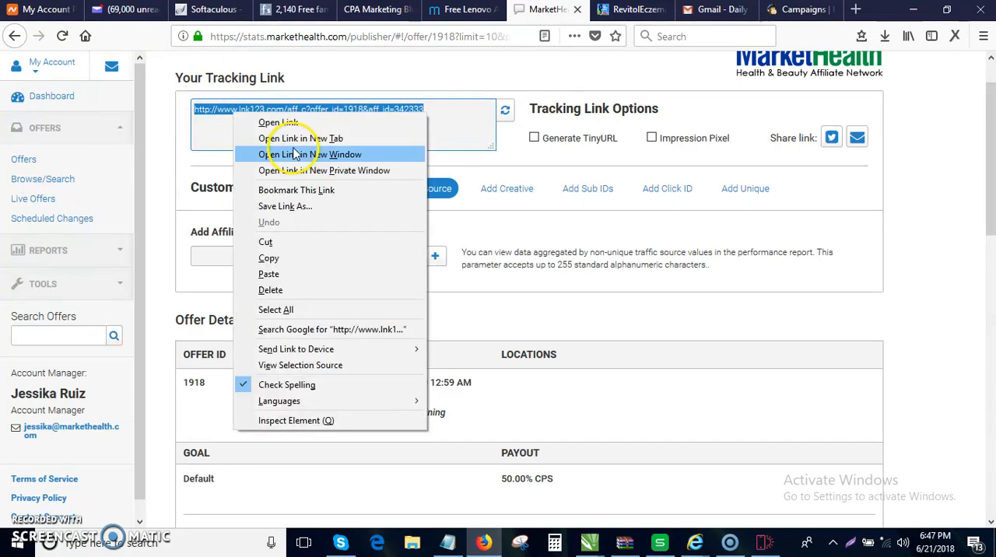
click(290, 258)
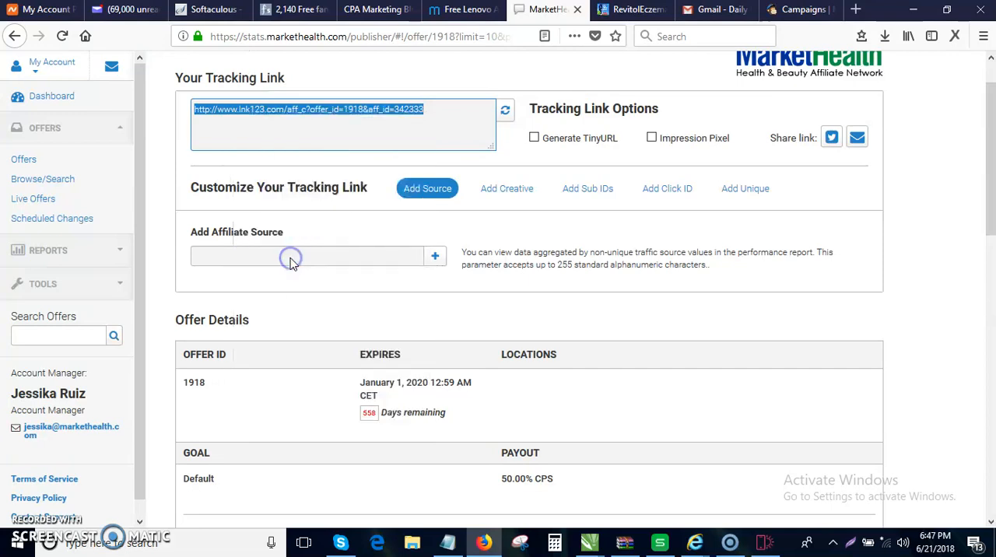
click(913, 10)
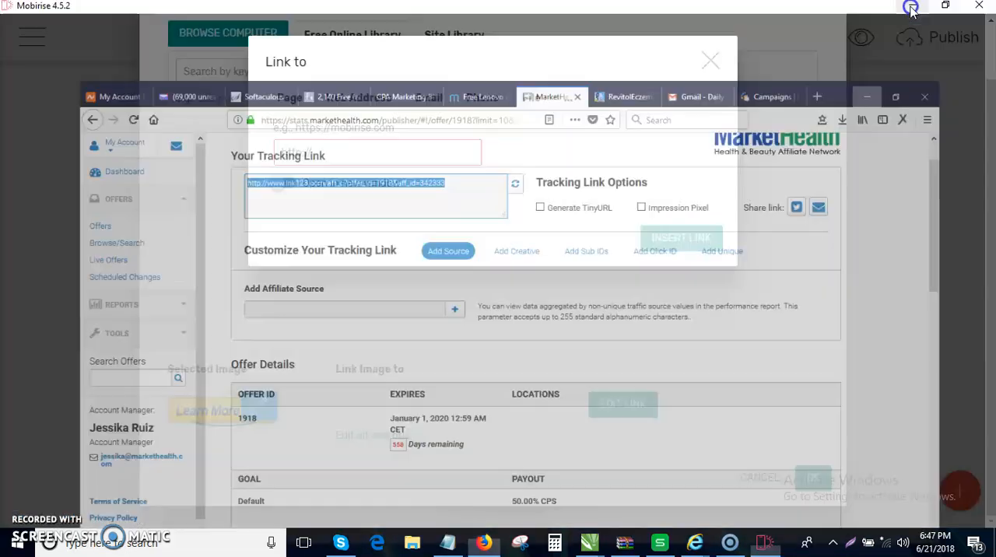
- Replace the started web address with the copied tracking link, insert it, and confirm the Learn More Here image's settings
drag(389, 152, 249, 138)
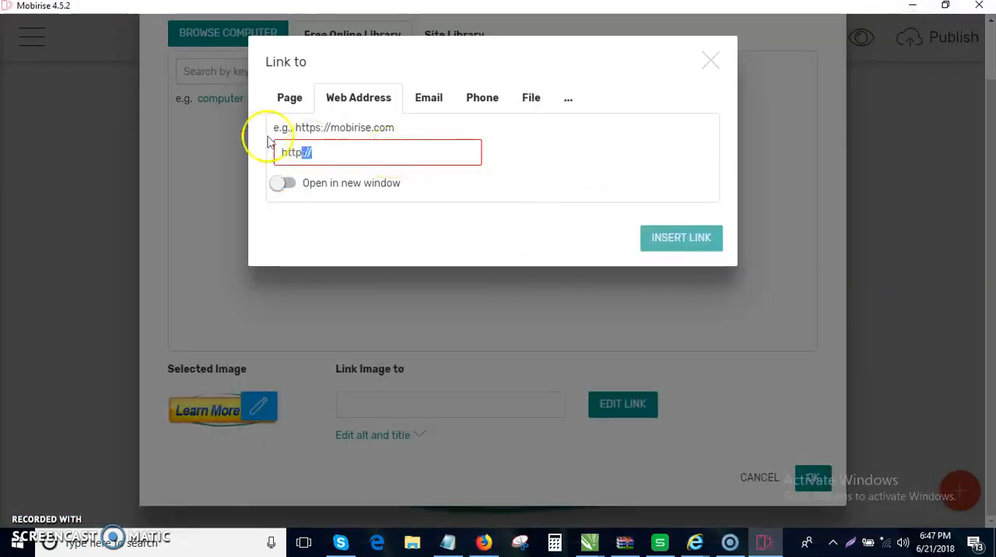
key(ctrl+v)
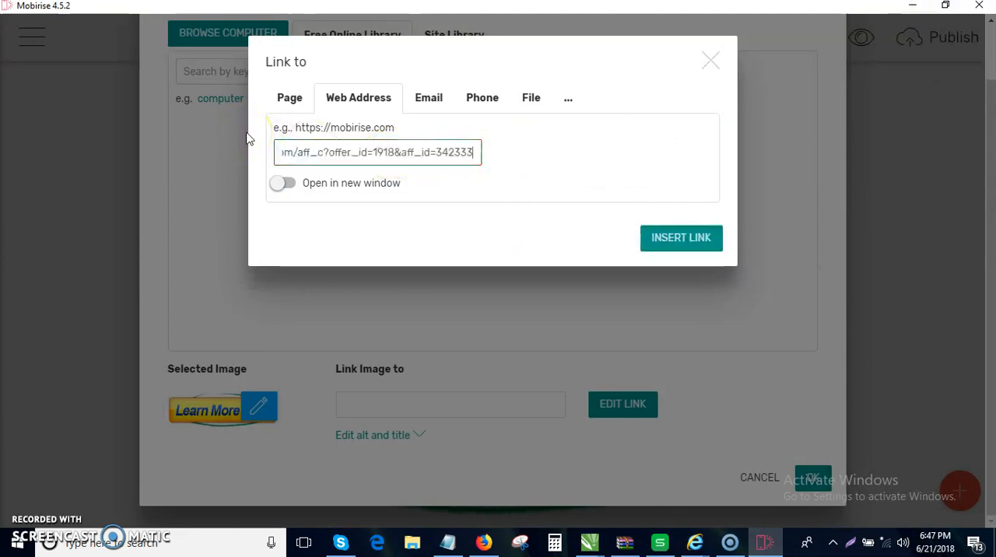
click(658, 243)
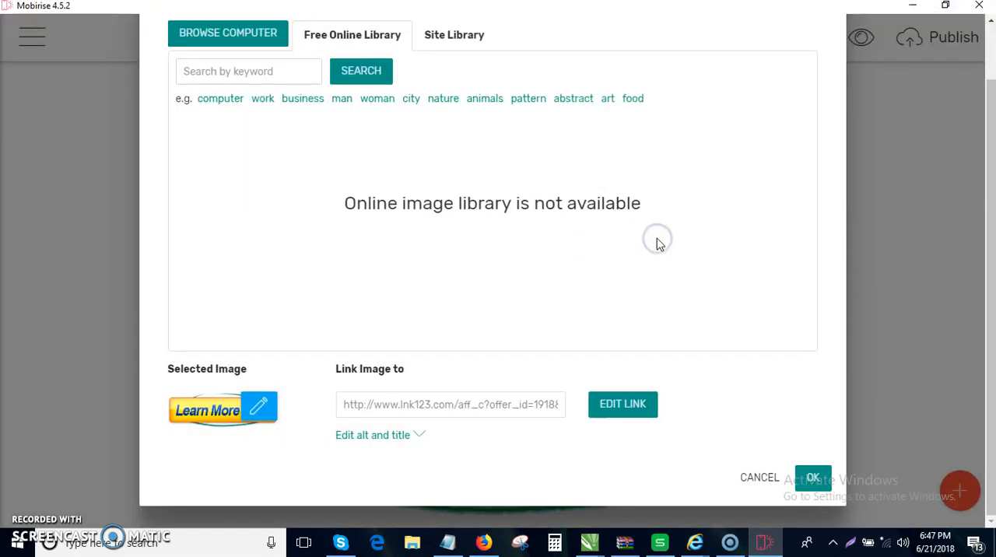
click(827, 474)
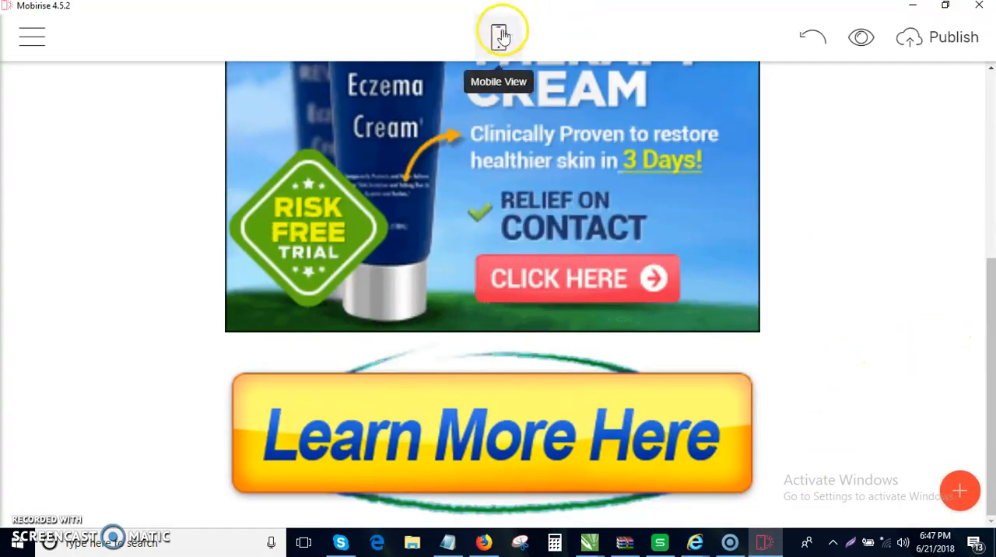
drag(989, 408, 990, 222)
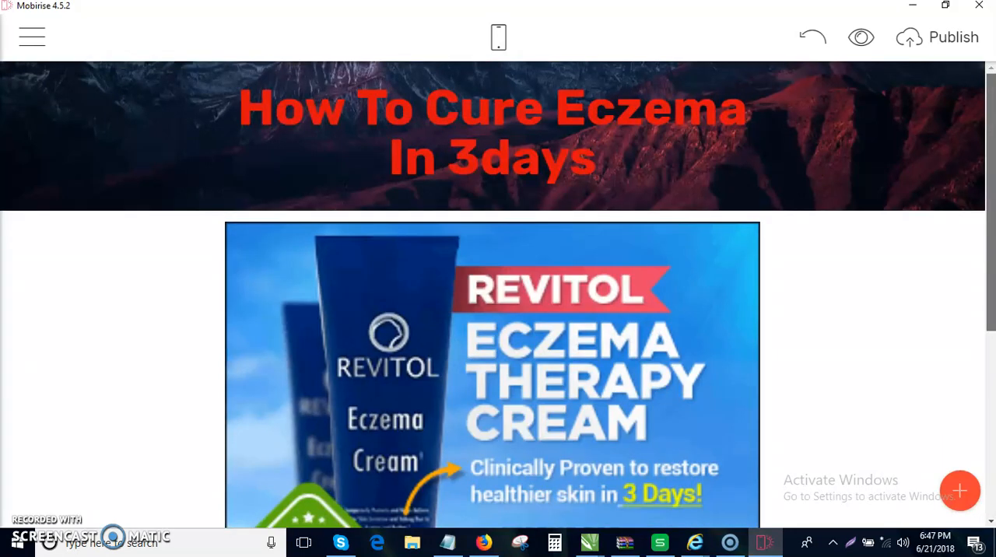
- Check the landing page in mobile view and return to desktop view
click(499, 39)
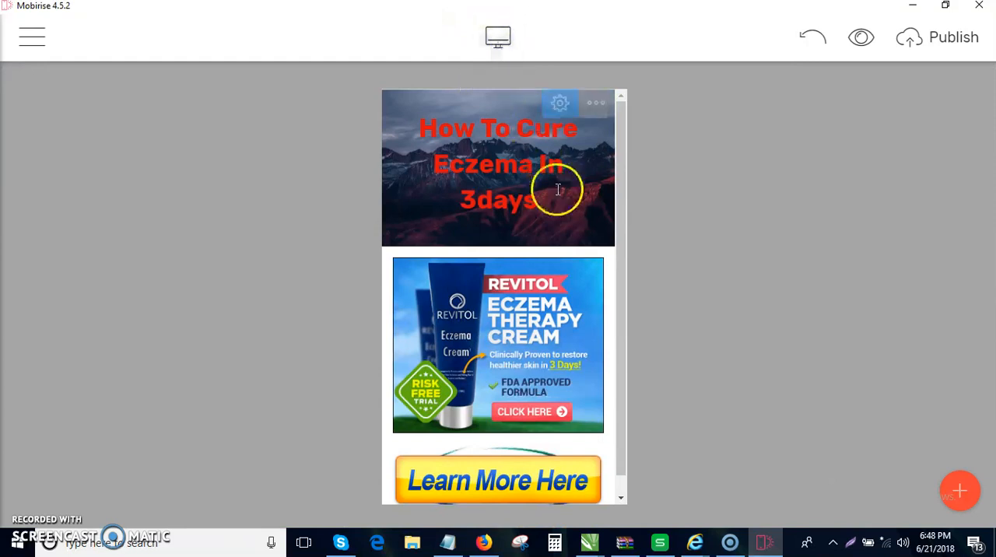
drag(624, 189, 654, 176)
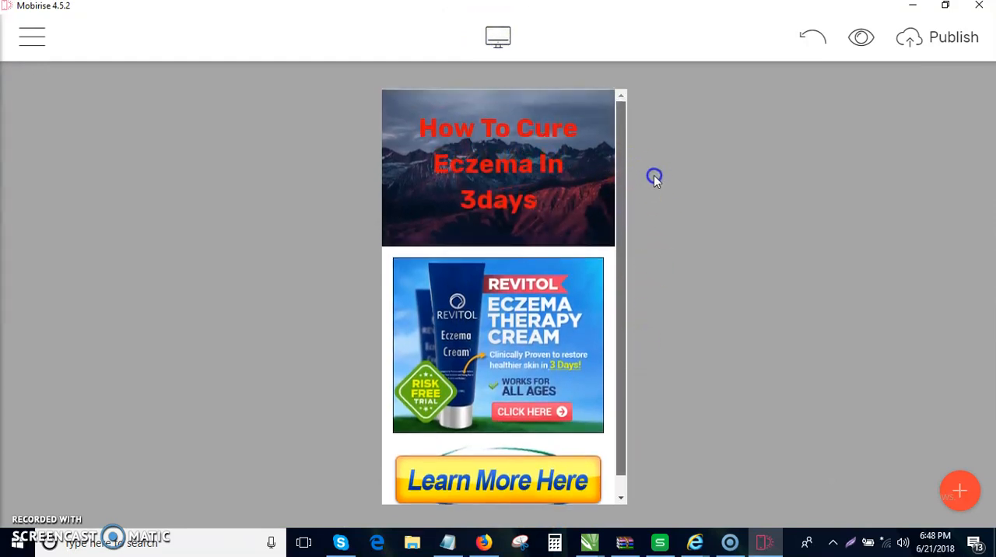
click(45, 37)
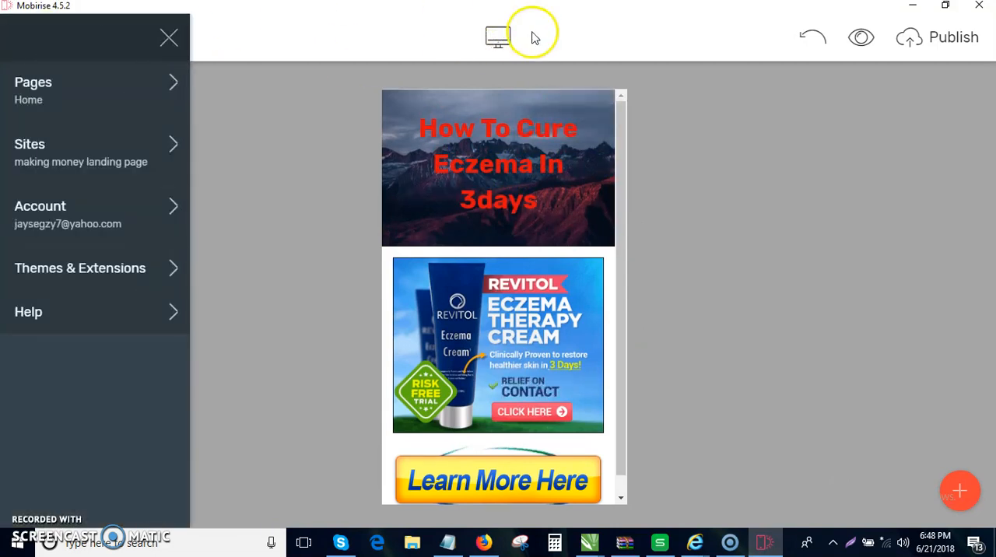
click(498, 37)
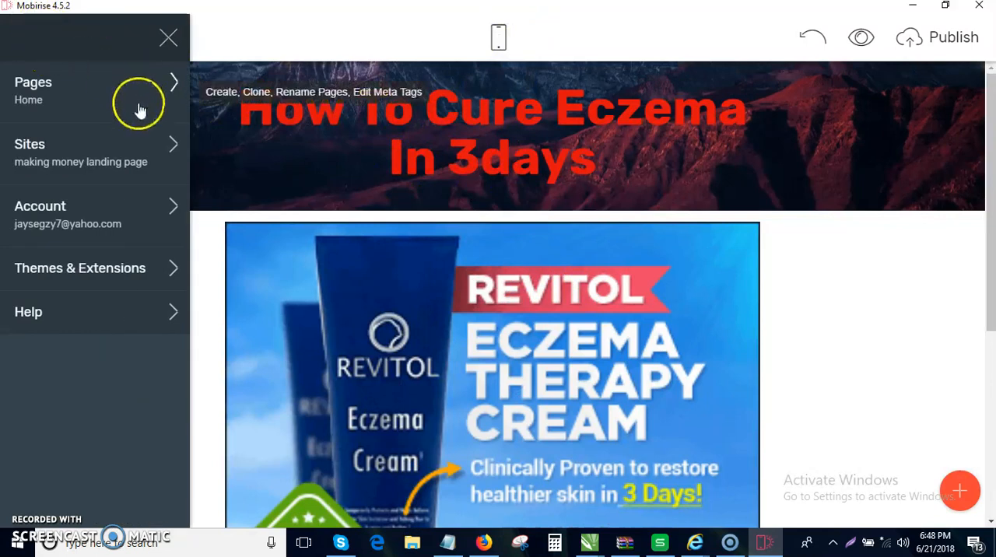
- Open the Home page's settings and place the cursor in its empty page description
click(159, 136)
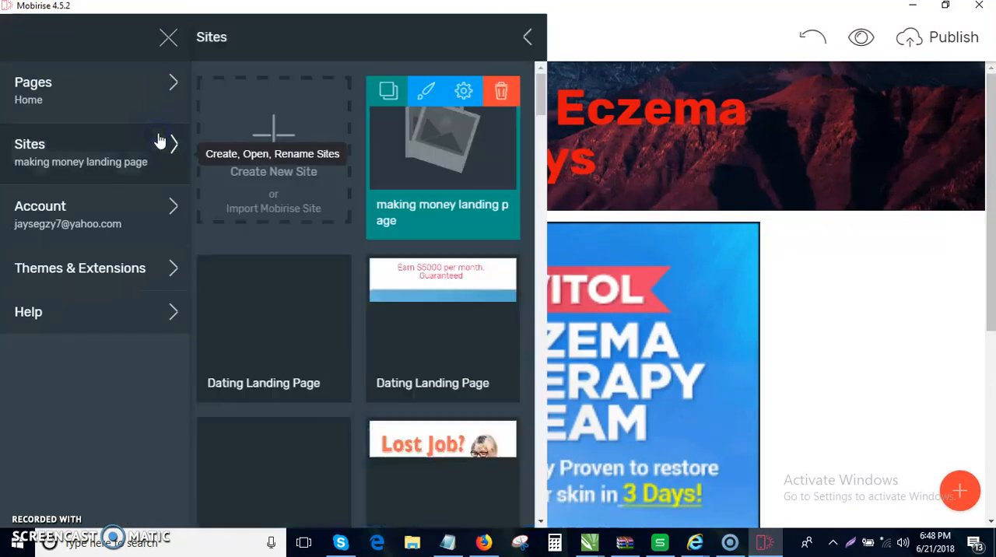
click(153, 113)
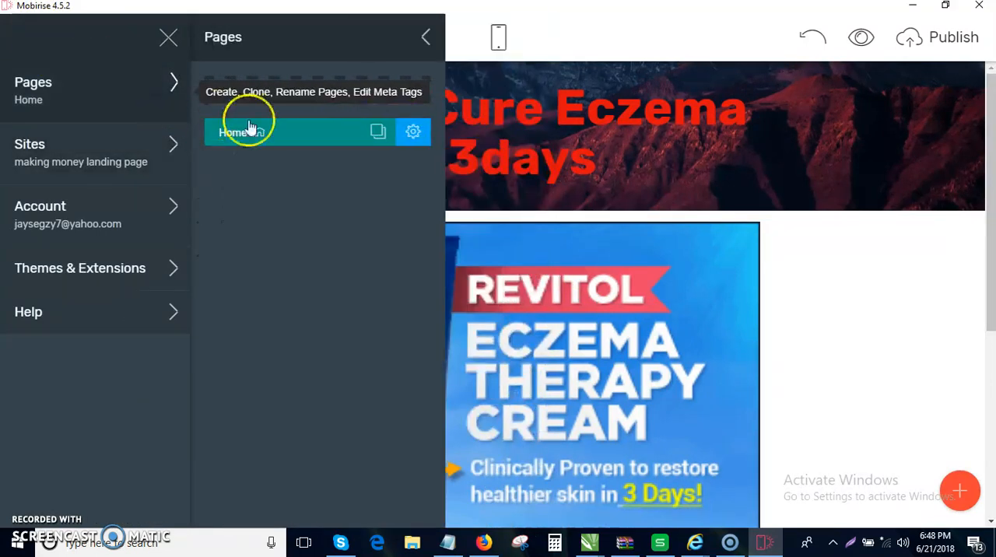
click(417, 140)
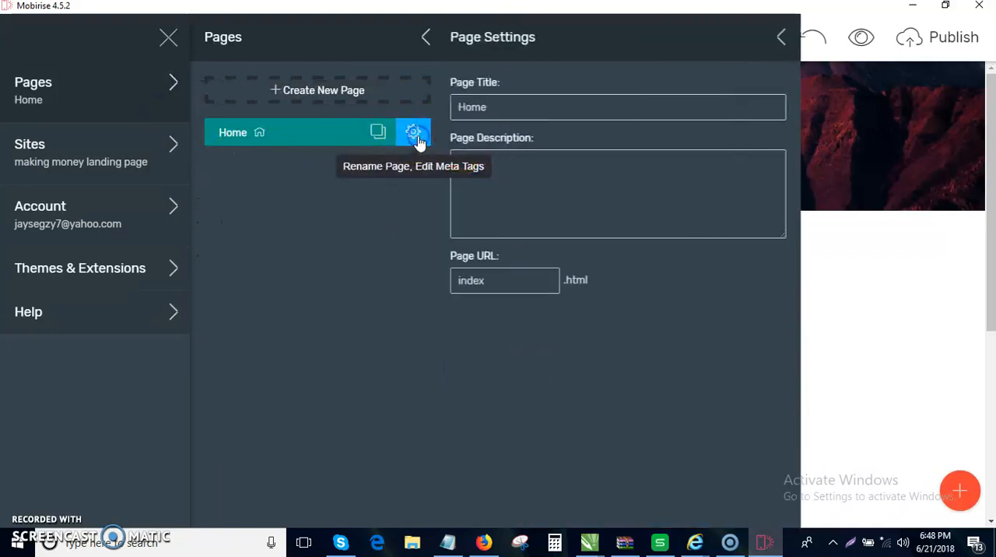
click(628, 183)
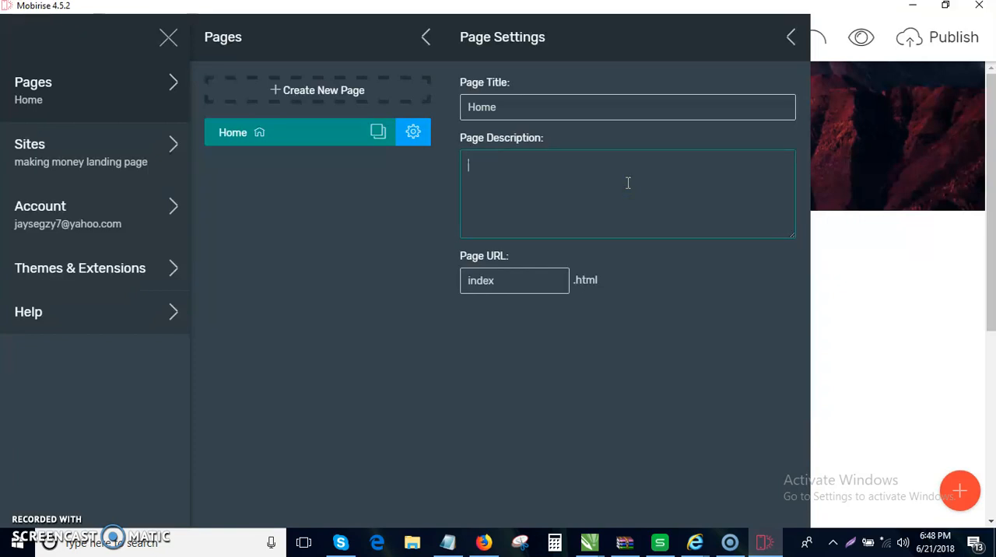
- Switch to Firefox and copy the Revitol description paragraph from the Notes of the MarketHealth offer
click(479, 542)
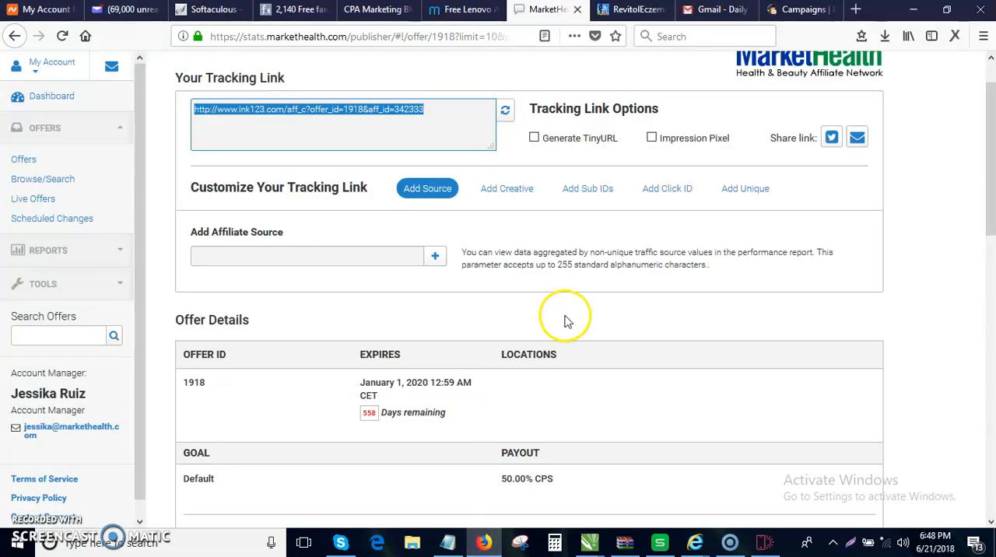
click(814, 298)
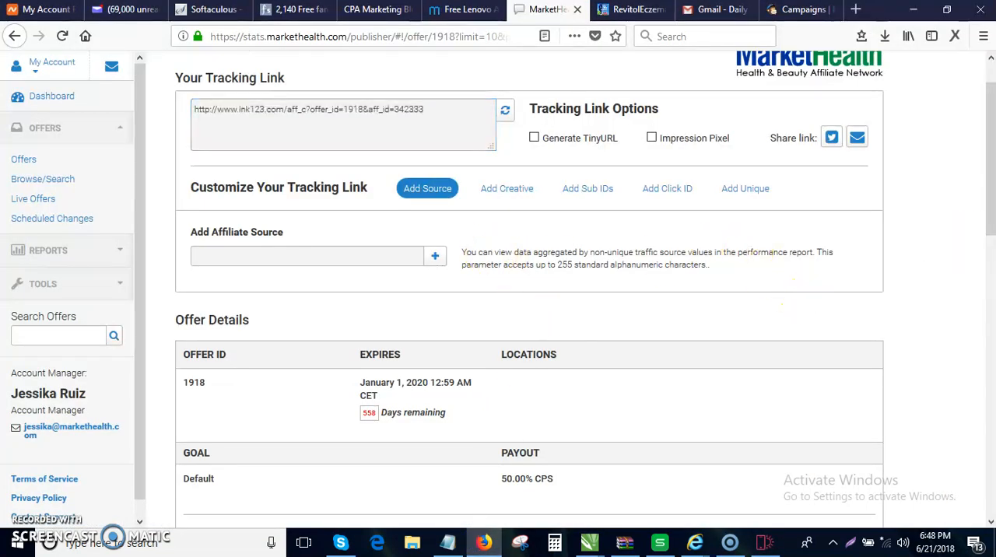
drag(990, 220, 990, 336)
drag(683, 372, 310, 311)
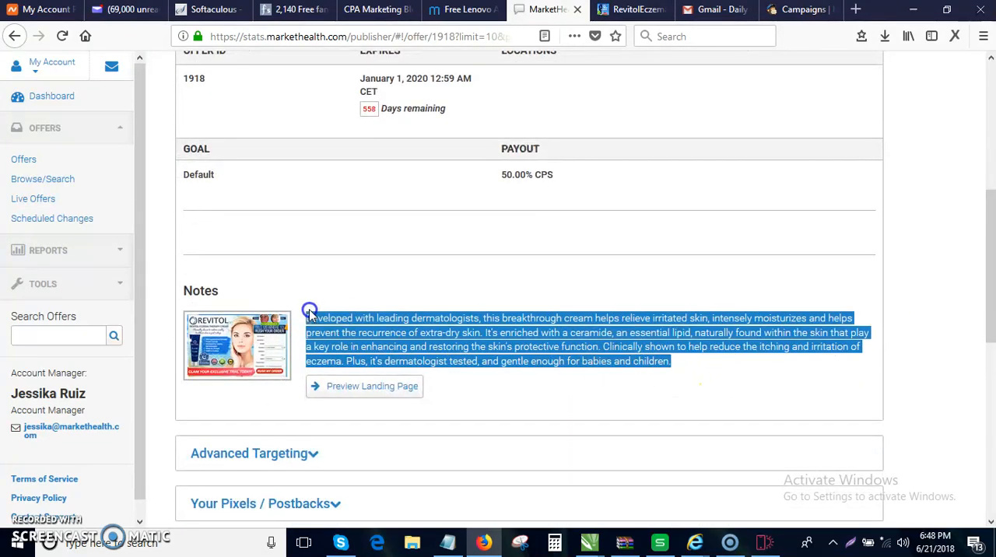
right_click(310, 314)
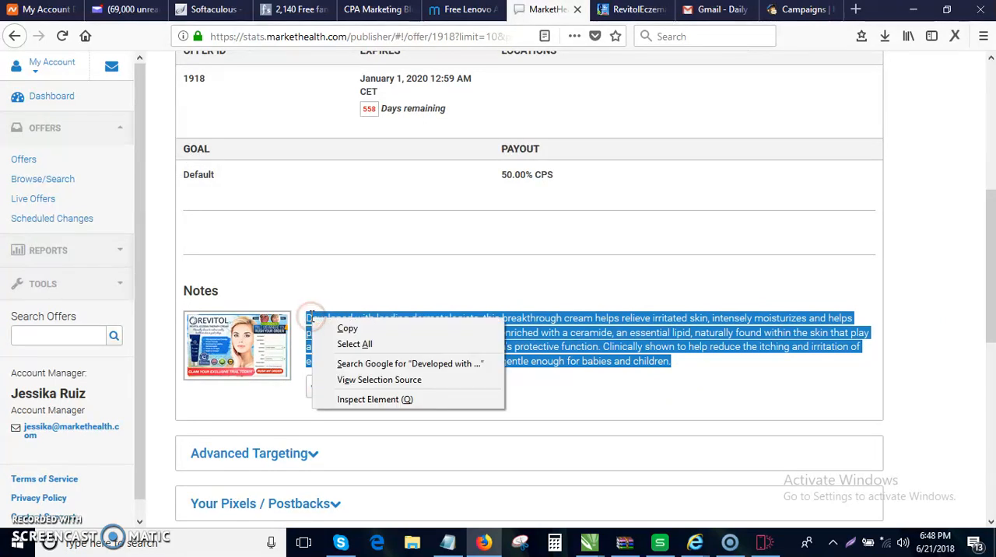
click(346, 330)
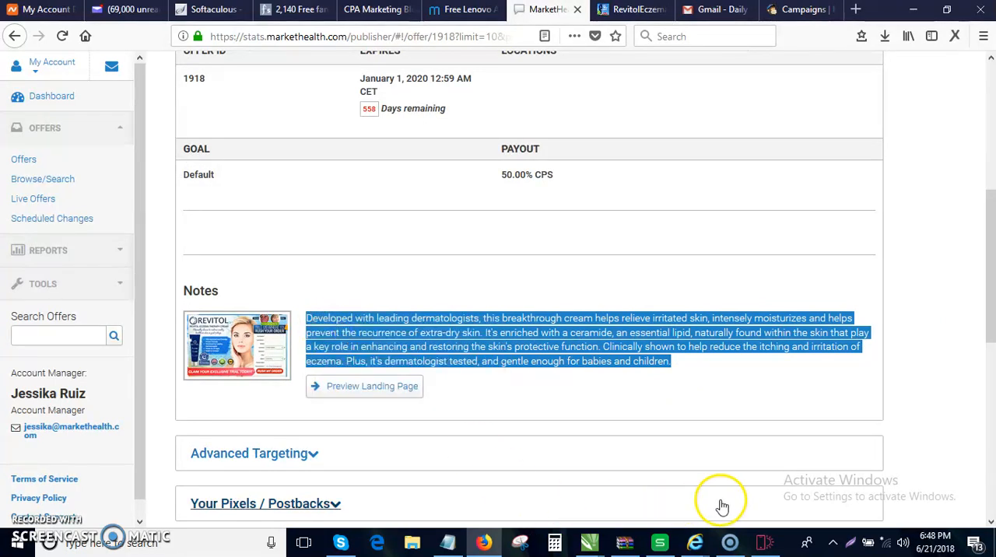
- Return to Mobirise and paste the copied Revitol text as the page description
click(766, 543)
click(588, 194)
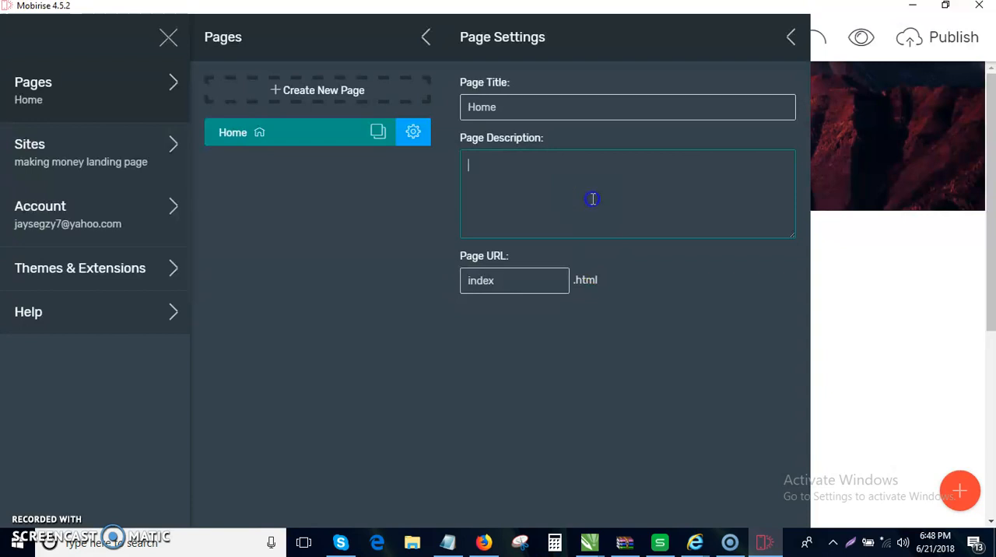
key(ctrl+v)
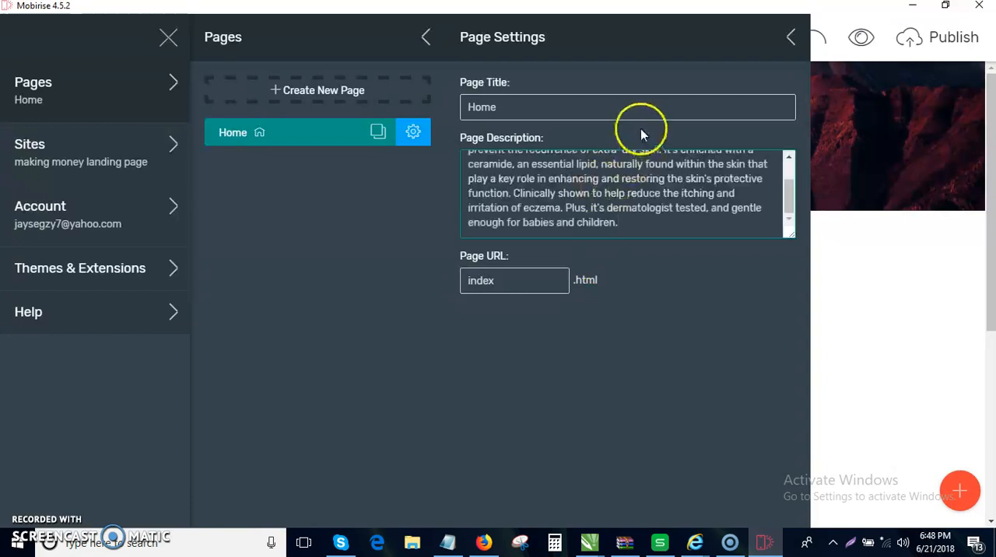
- Change the page title to "How to cure eczema in 3days"
double_click(604, 106)
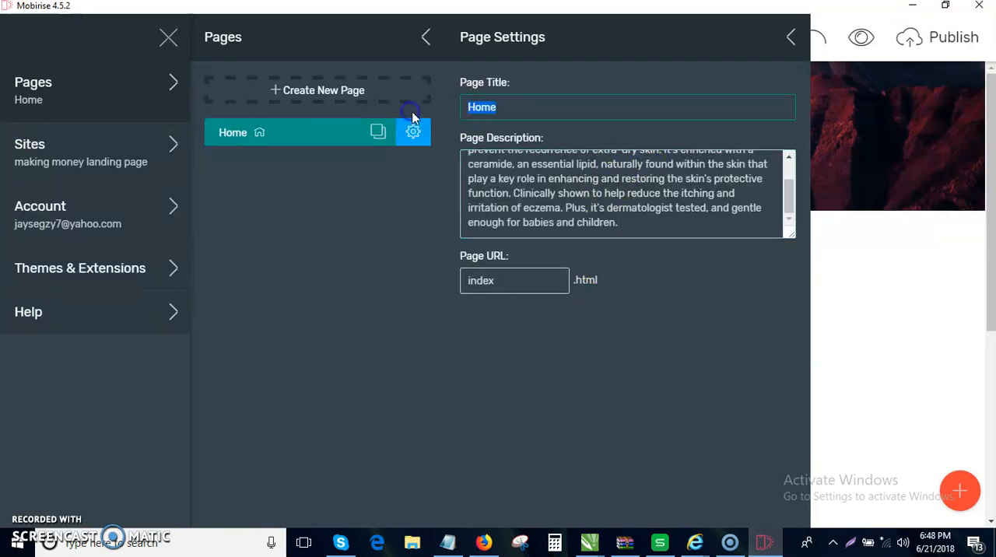
text(How t)
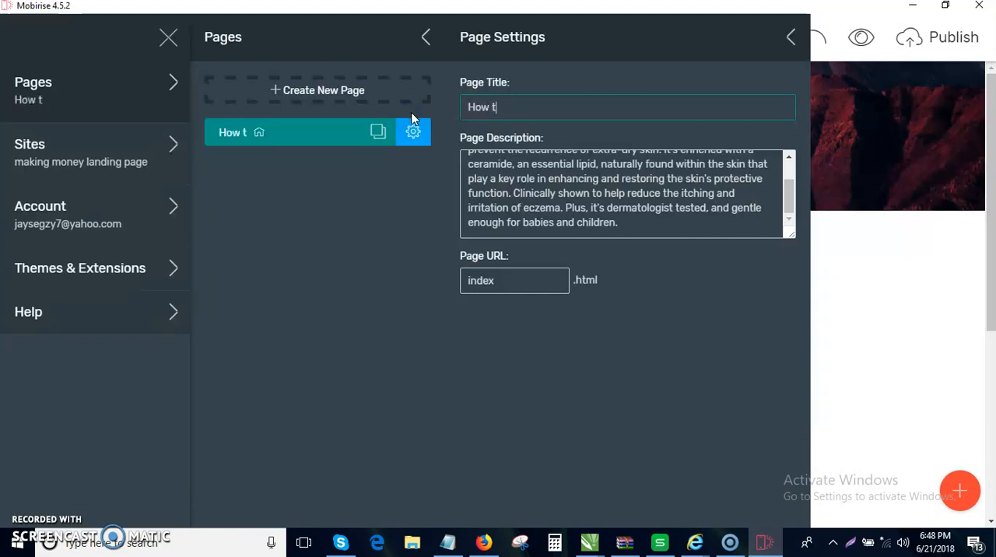
text(o cure)
key(BackSpace)
text(re)
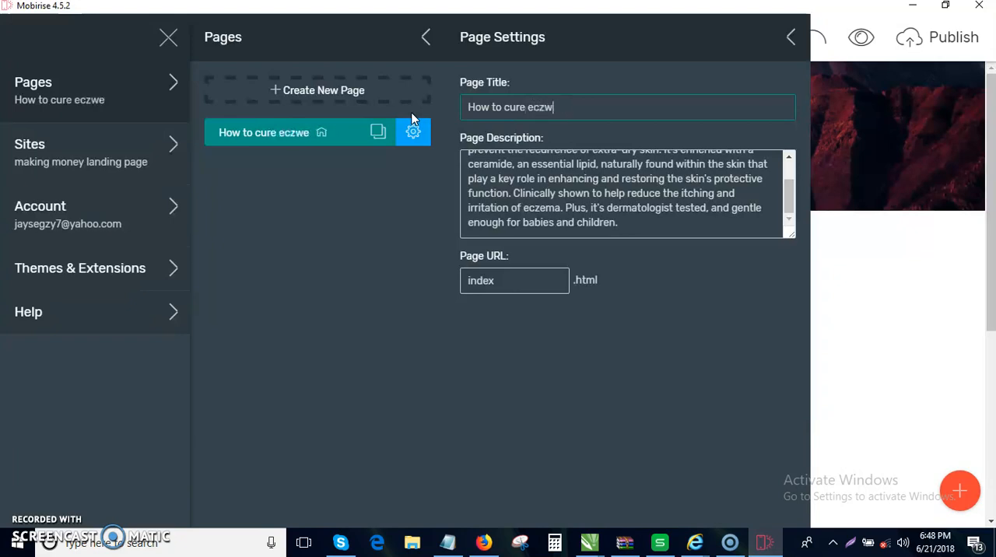
click(413, 116)
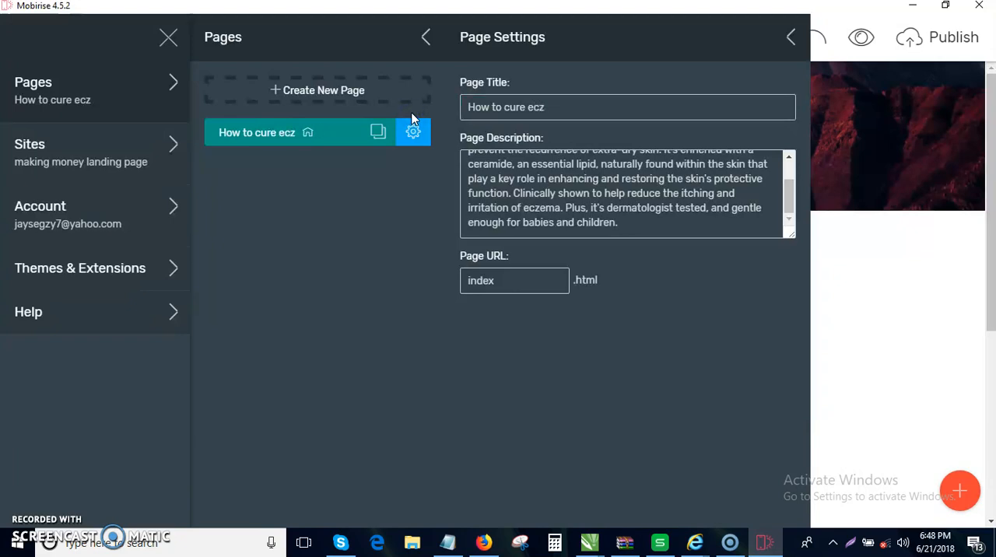
click(553, 106)
text(ema i)
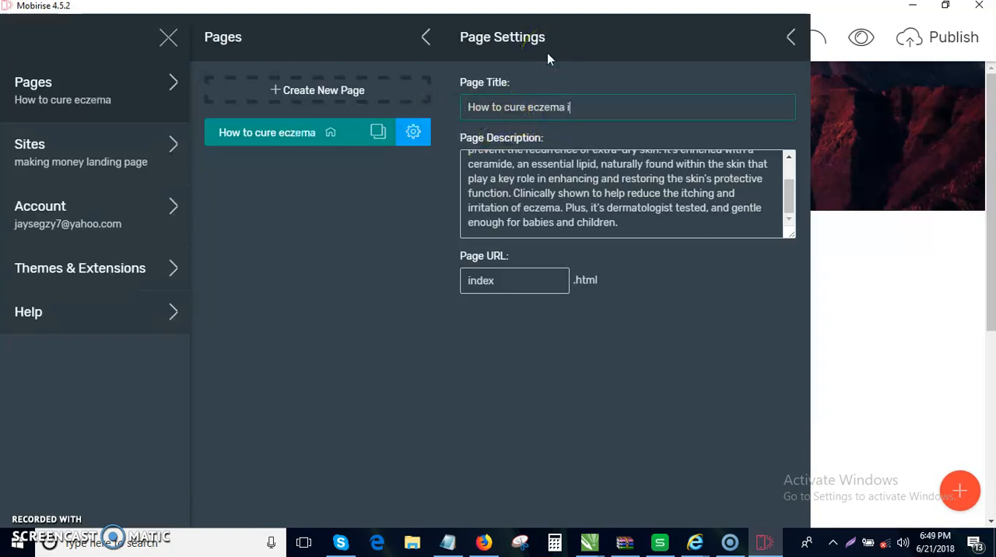
text(n 3days)
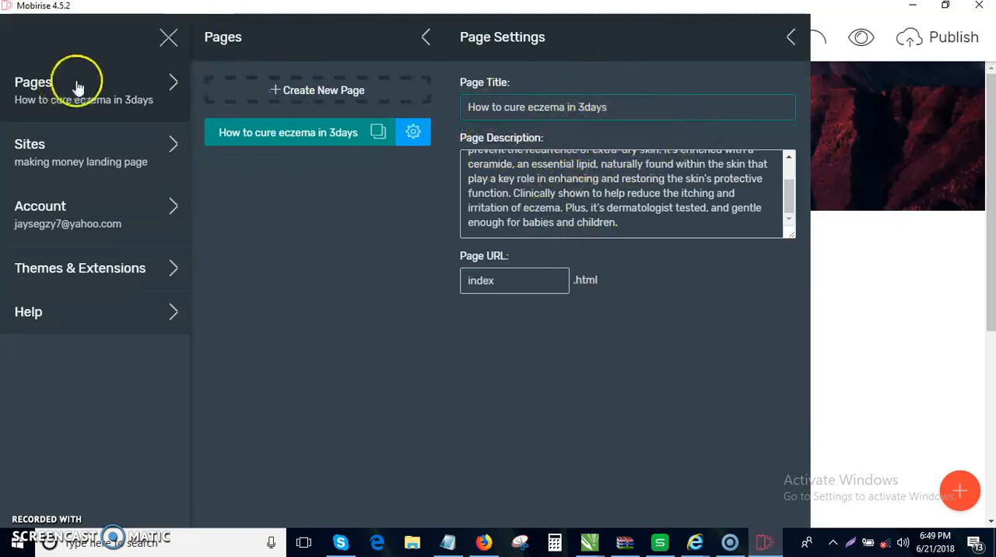
- Close the page settings and site menu, check the mobile layout, and return to desktop view
click(168, 38)
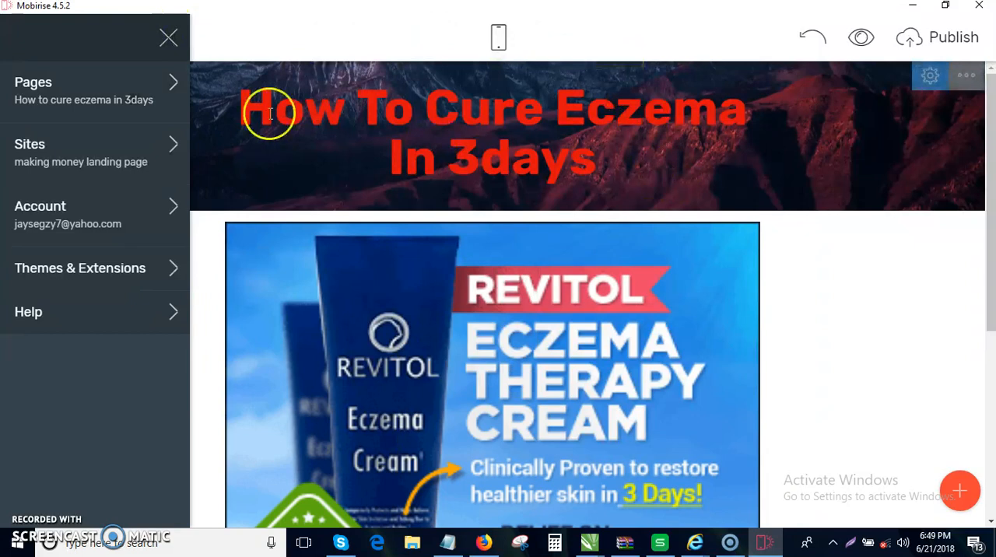
click(170, 37)
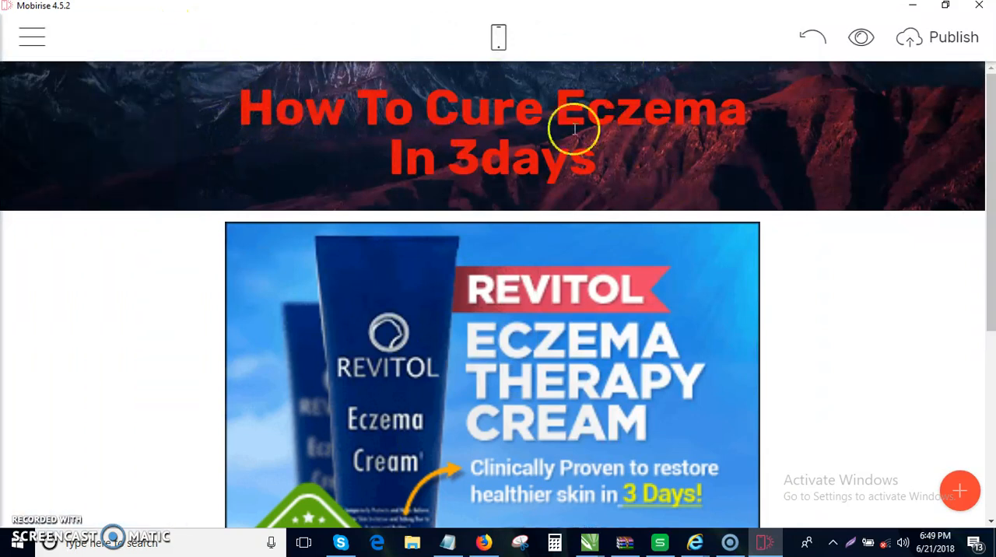
click(497, 35)
click(498, 36)
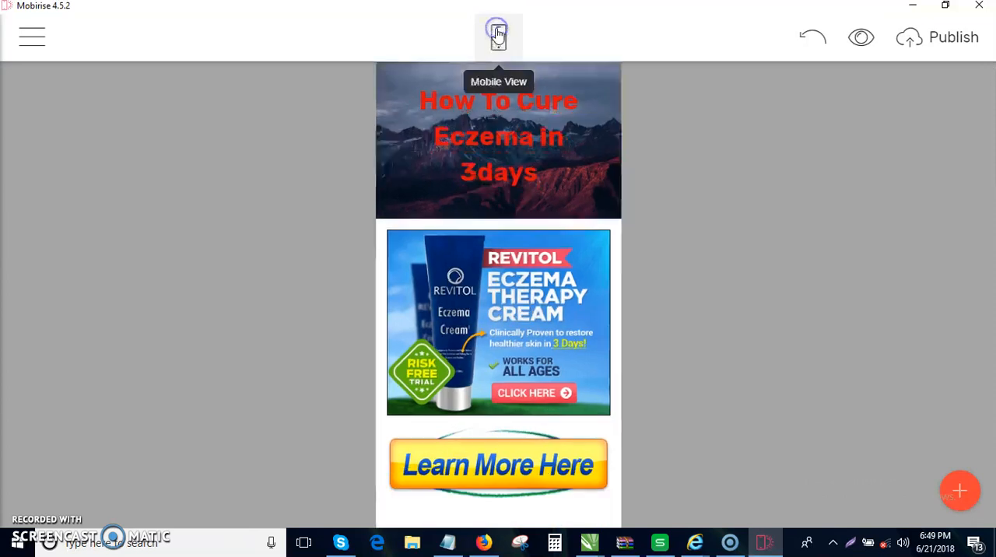
- Start publishing the site, choose FTP as the destination, and open the saved FTP connection for editing
click(949, 38)
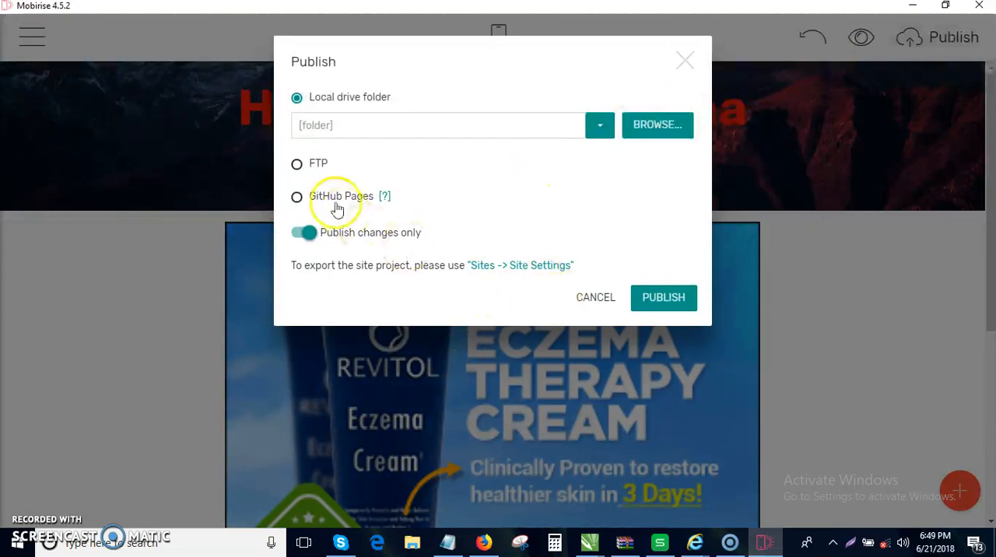
click(312, 165)
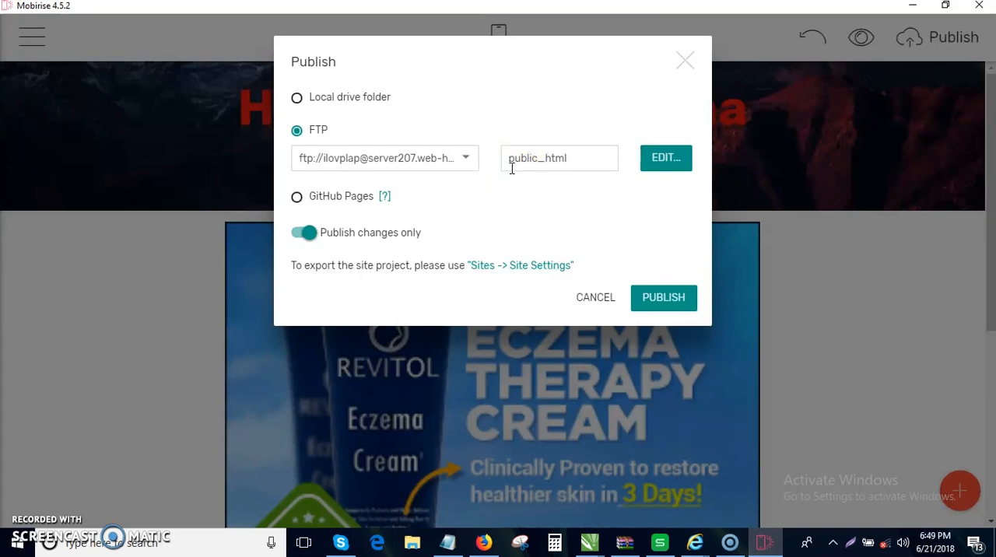
click(469, 158)
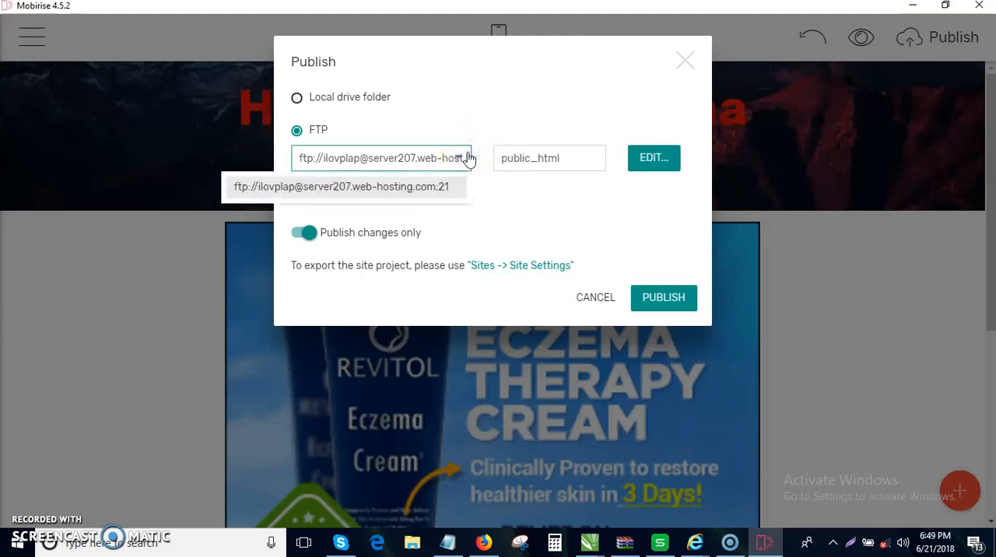
click(668, 157)
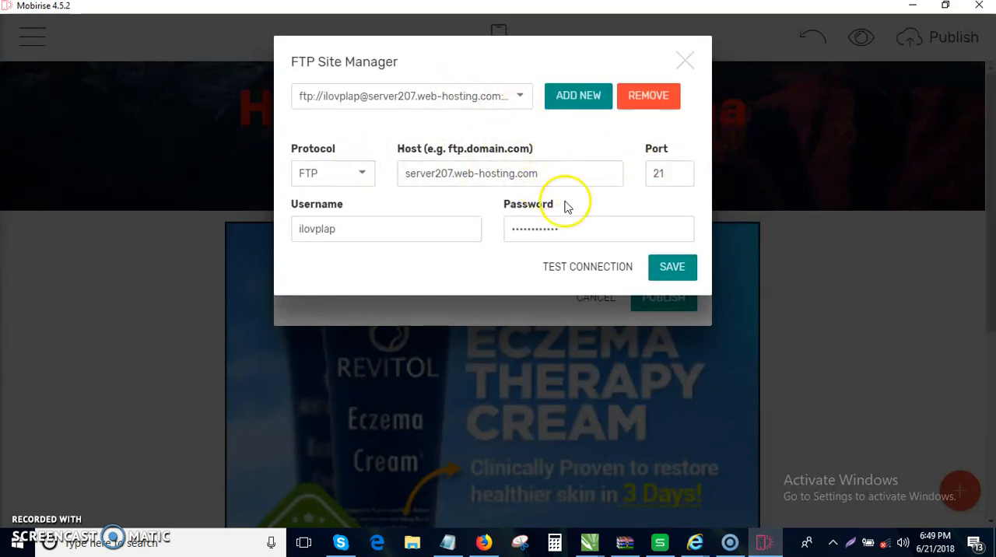
click(476, 545)
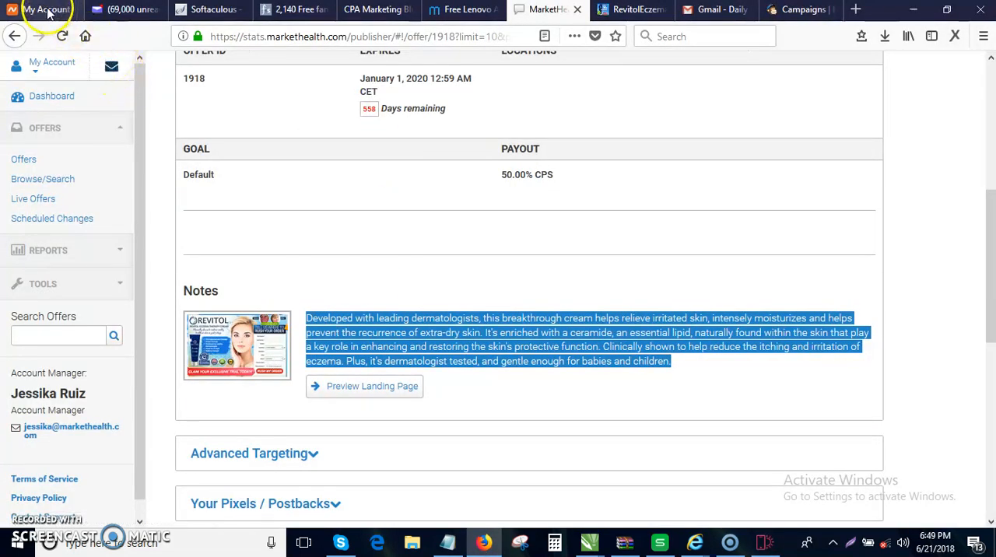
click(706, 9)
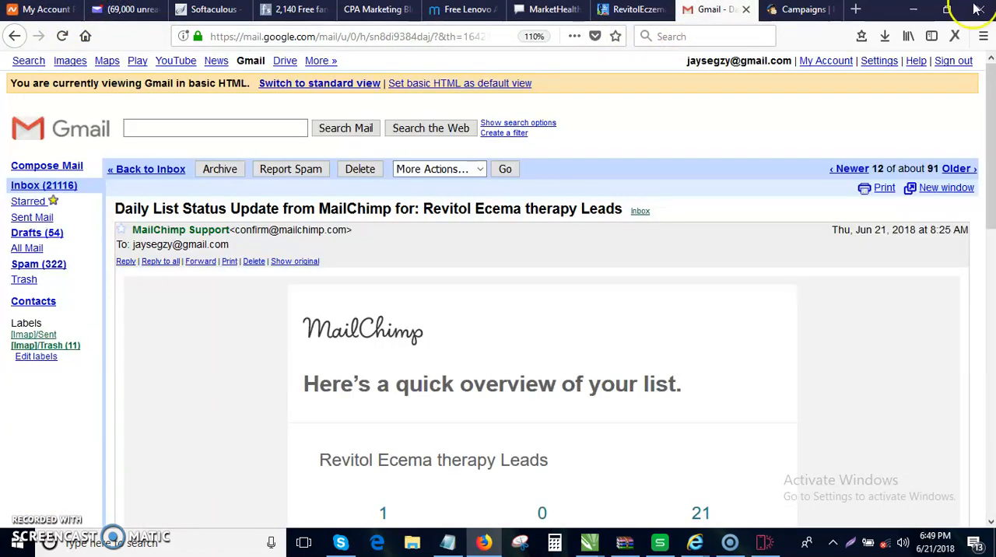
click(912, 10)
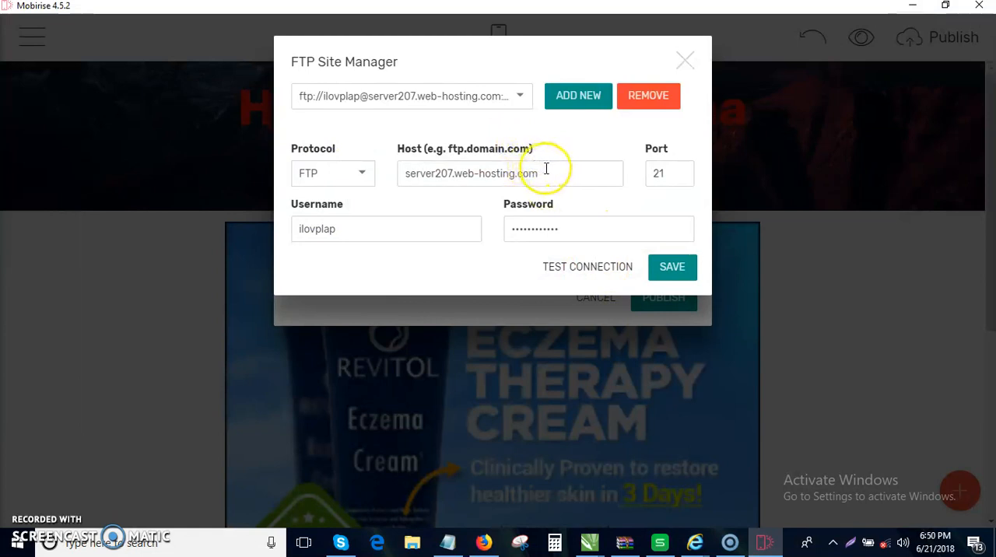
- Review the saved FTP connection's host, username, password and port fields
click(545, 169)
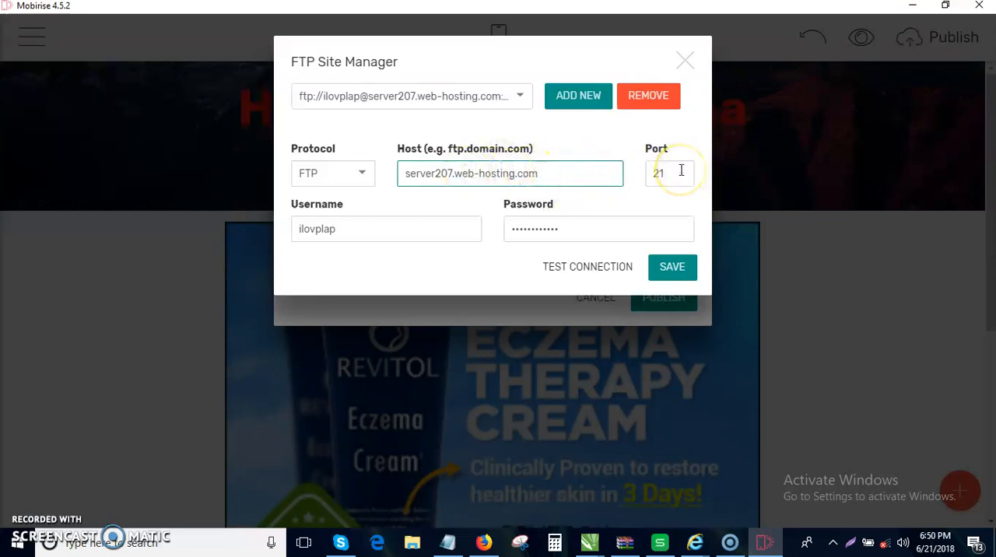
click(375, 232)
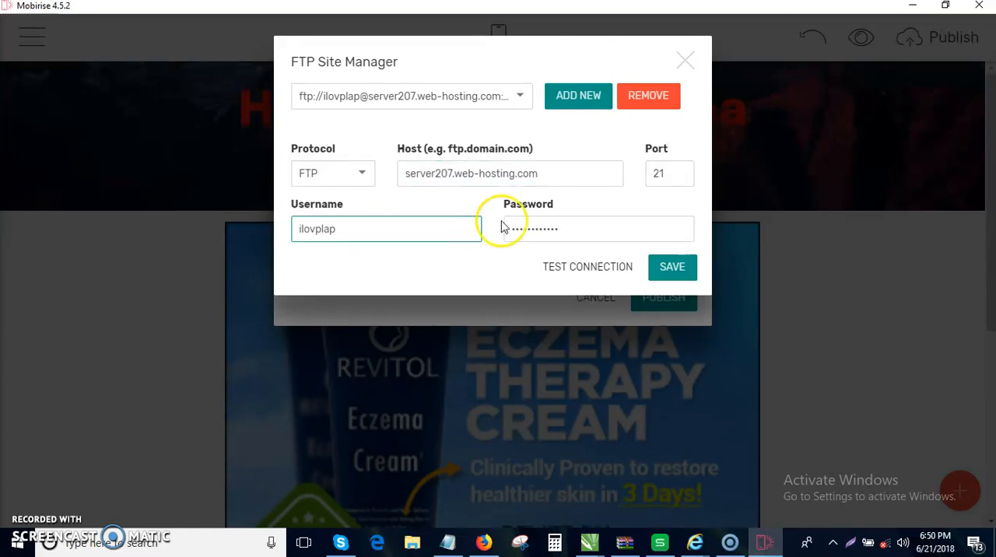
click(582, 229)
click(582, 165)
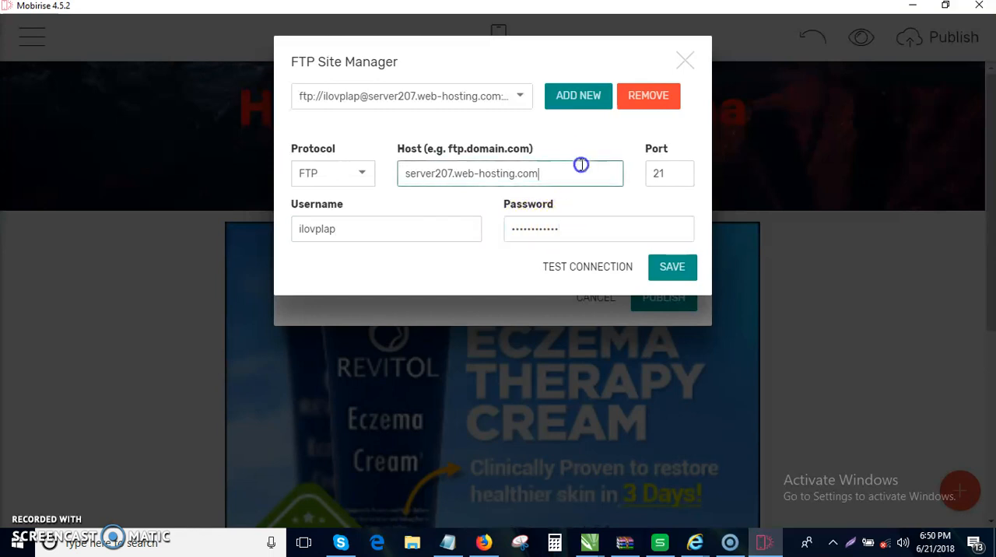
click(682, 170)
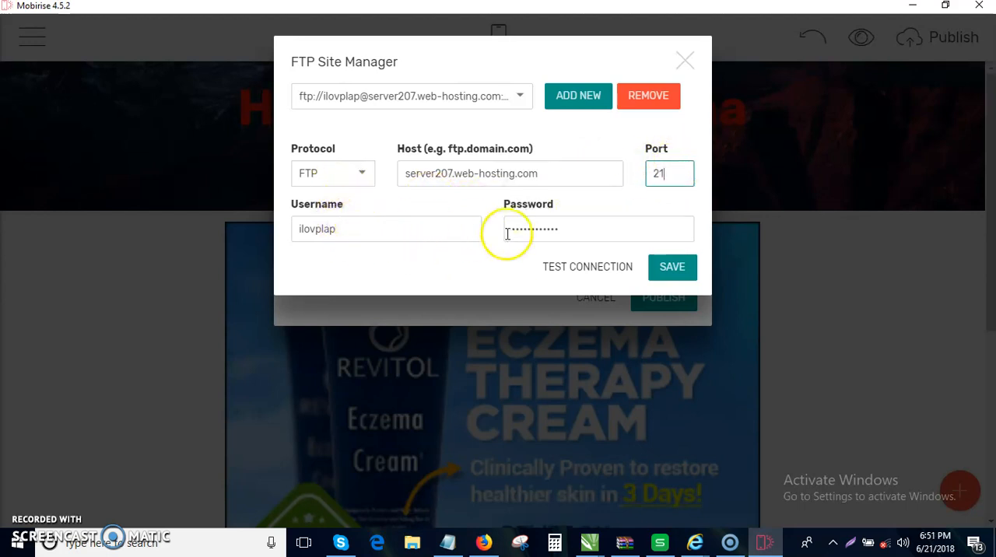
- Save the FTP connection, reopen its settings for a check, and close the FTP Site Manager
click(686, 269)
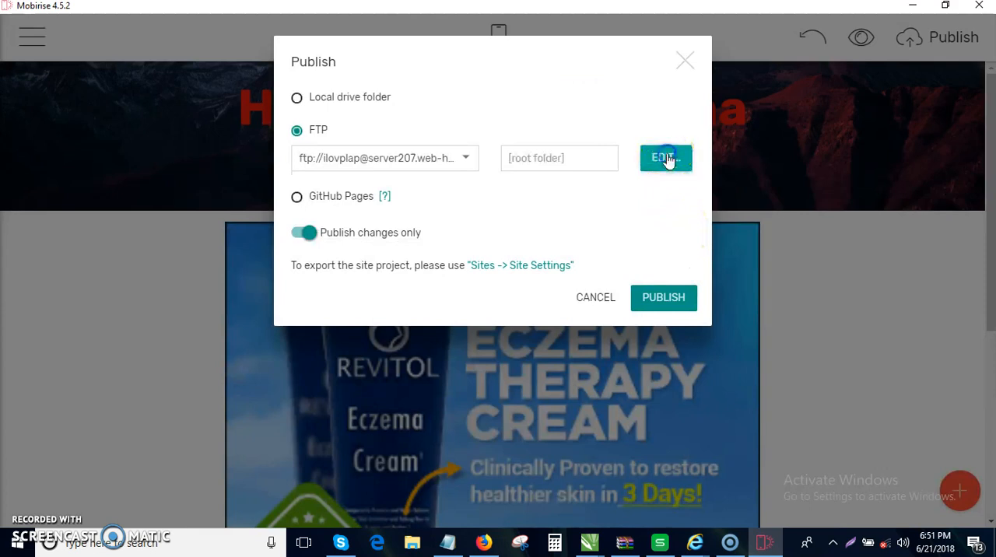
click(665, 159)
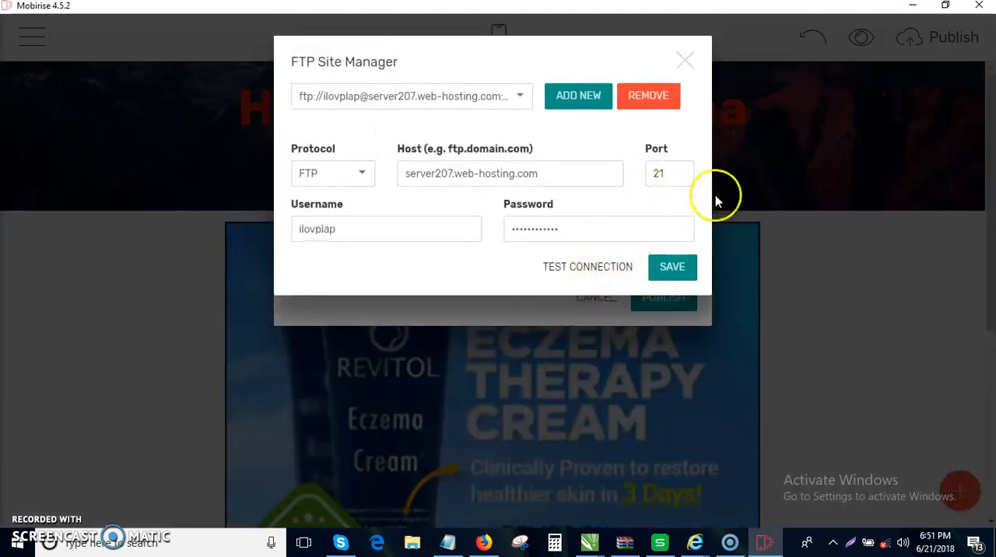
click(687, 58)
- Enter public_html as the FTP destination folder and cancel publishing the site
click(582, 157)
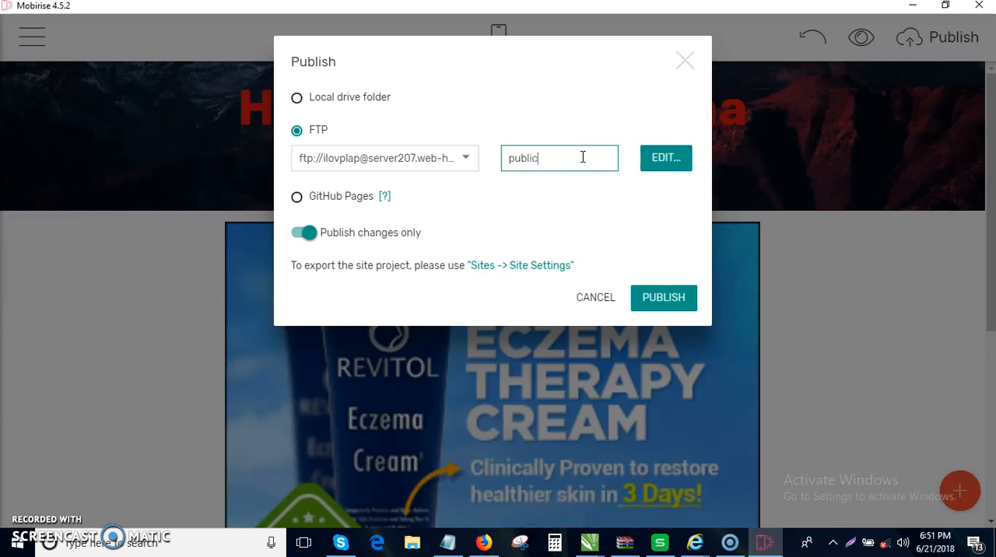
text(html)
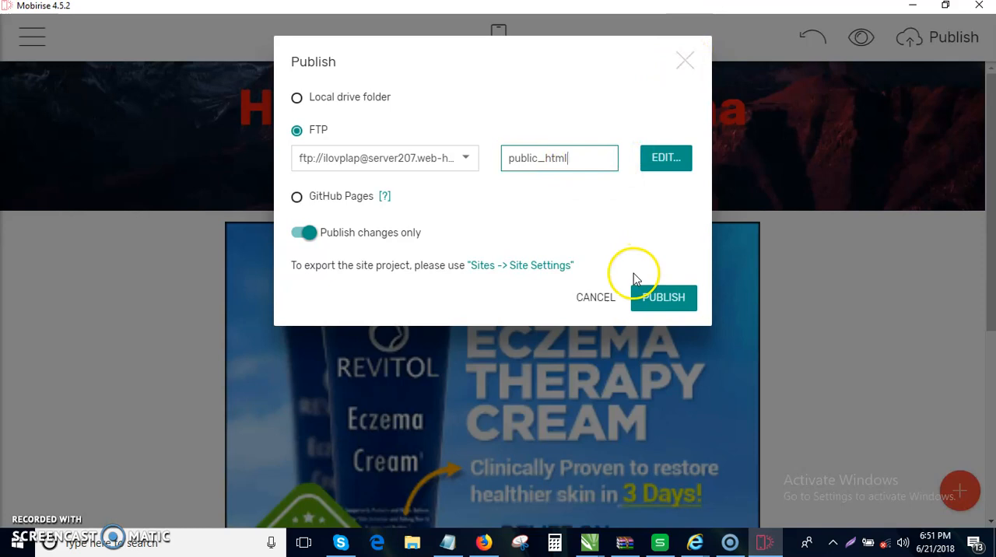
click(596, 301)
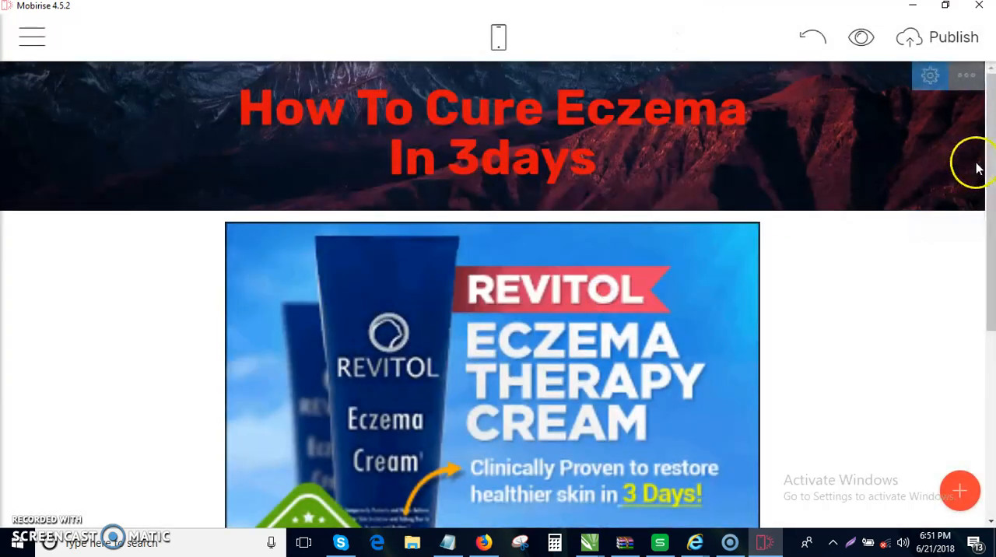
- Switch the landing page to the mobile view to check its layout
click(499, 34)
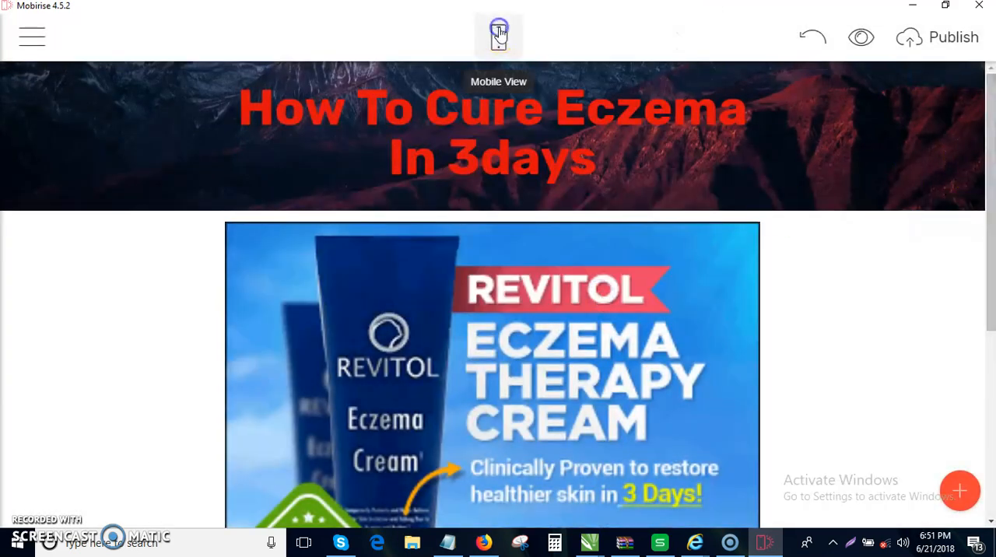